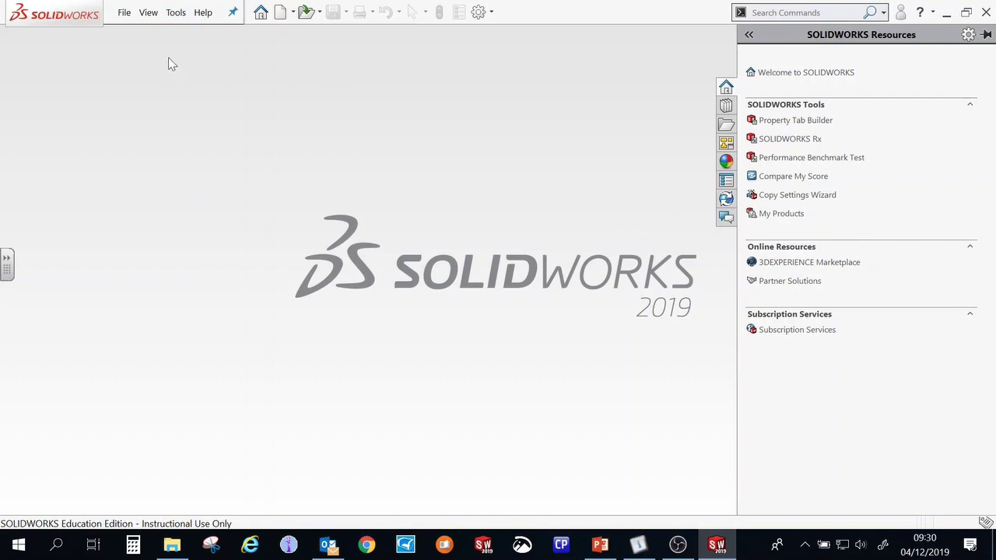
Create a new part document from the Part template
click(125, 13)
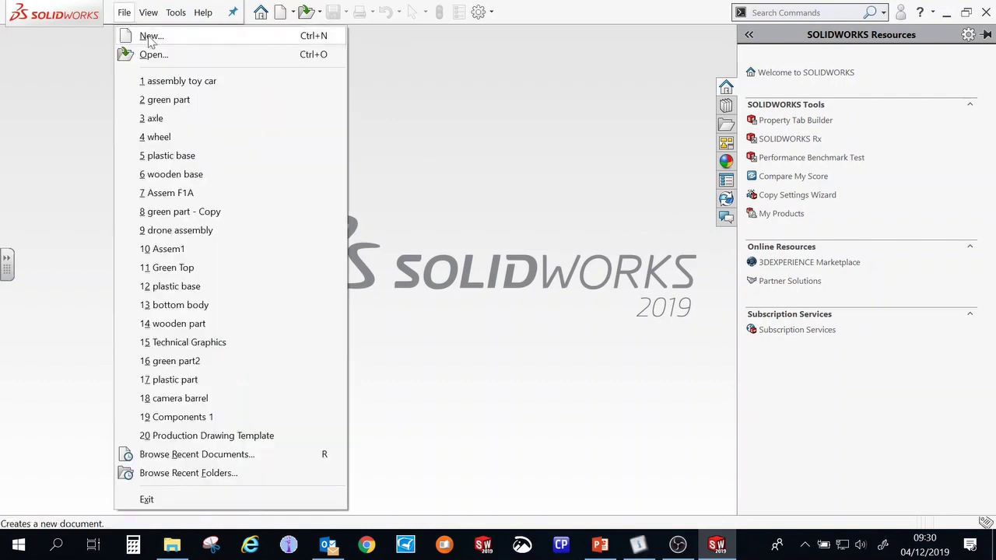
click(150, 36)
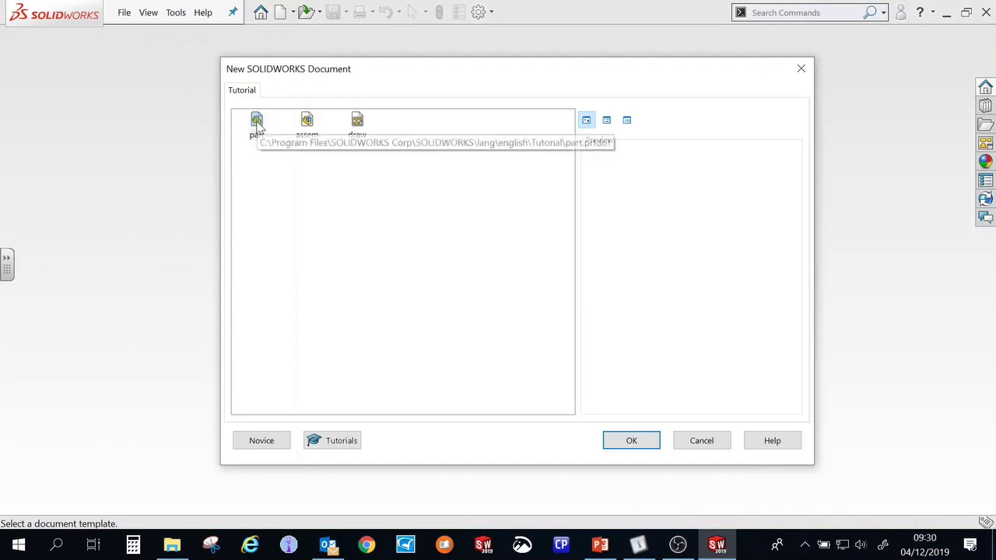
click(637, 441)
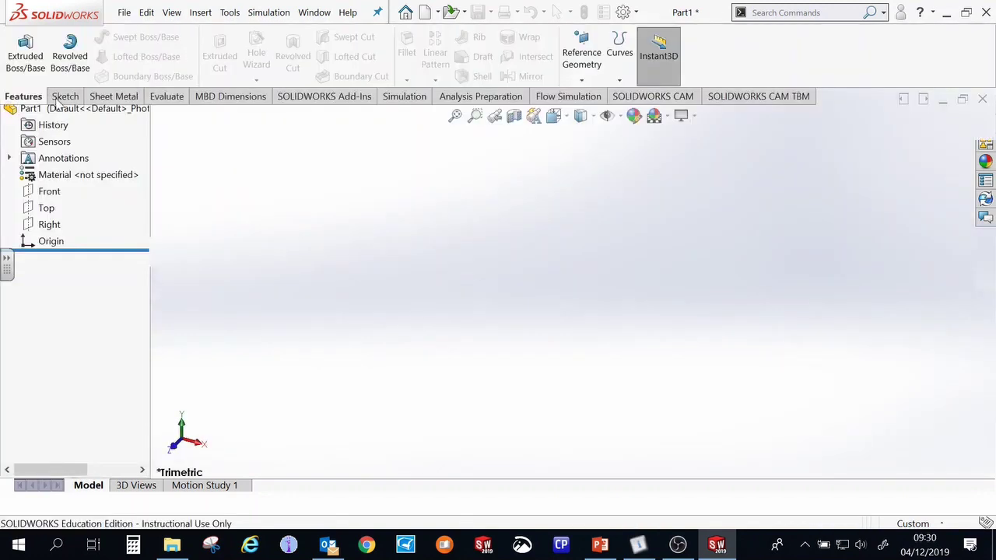
Start an Extruded Boss on the Right plane and draw a circle centred on the origin
click(31, 62)
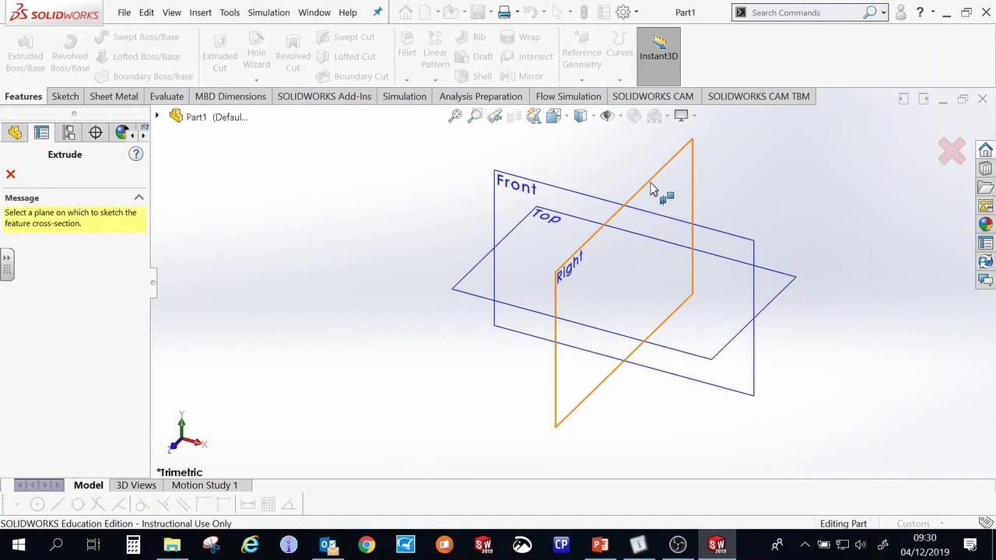
click(652, 189)
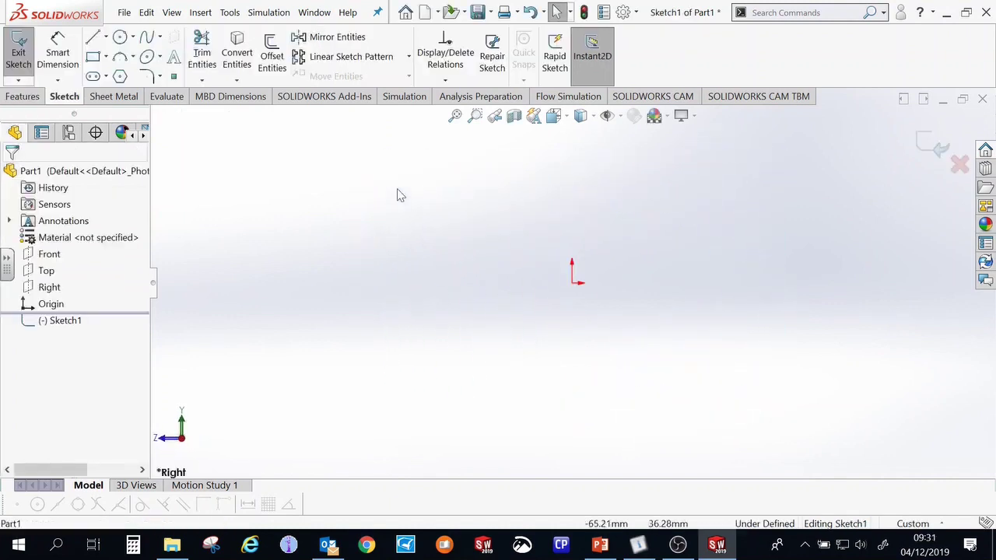
click(122, 42)
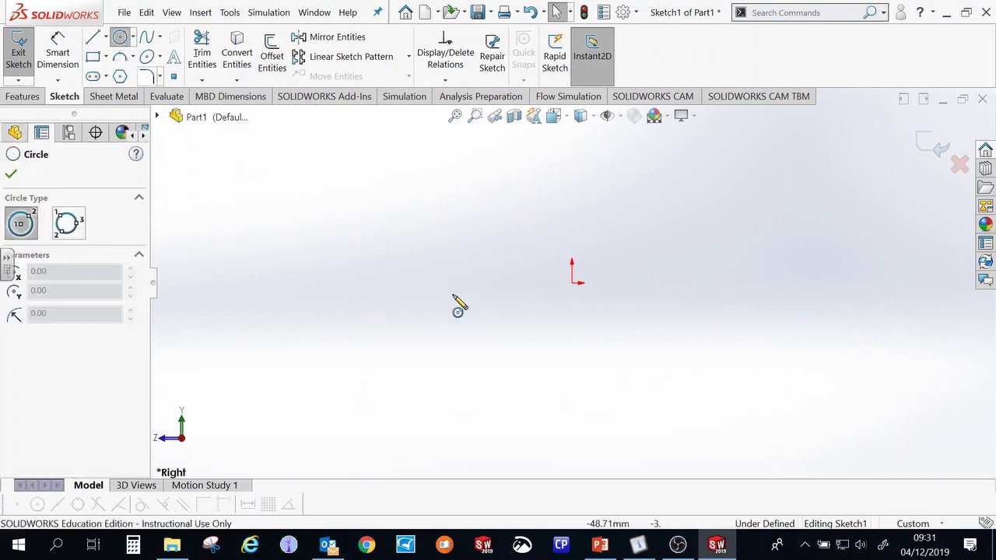
click(578, 296)
click(656, 349)
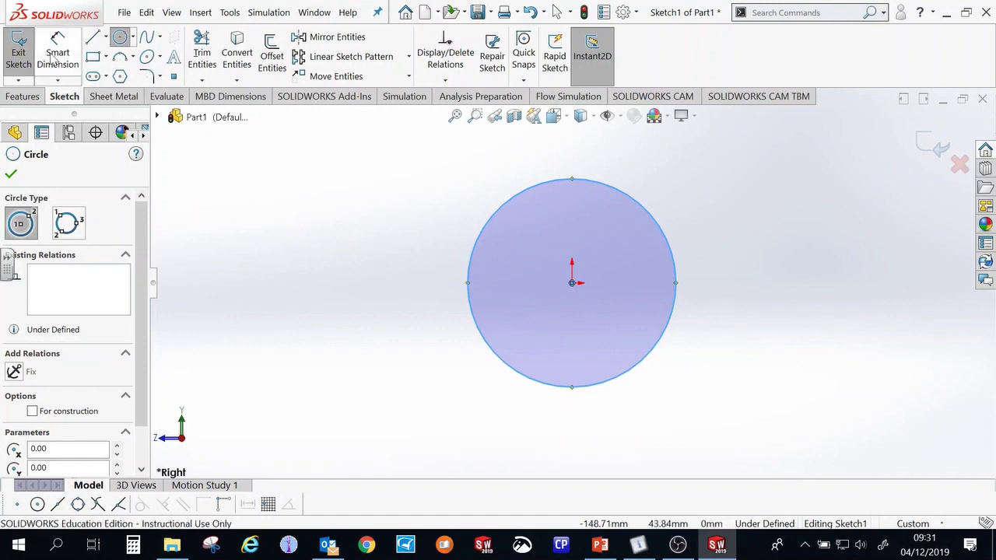
Dimension the circle's diameter to 25 mm
click(59, 52)
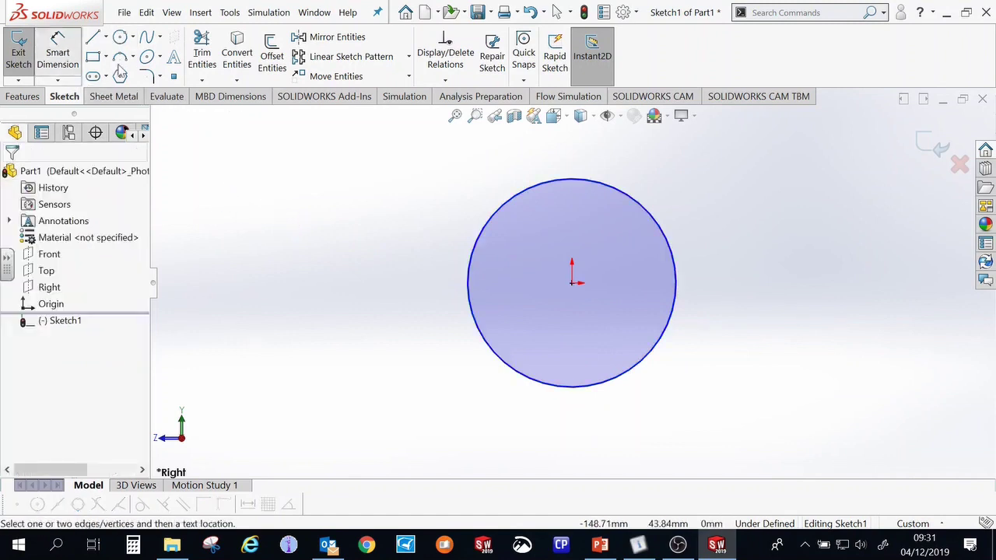
click(470, 301)
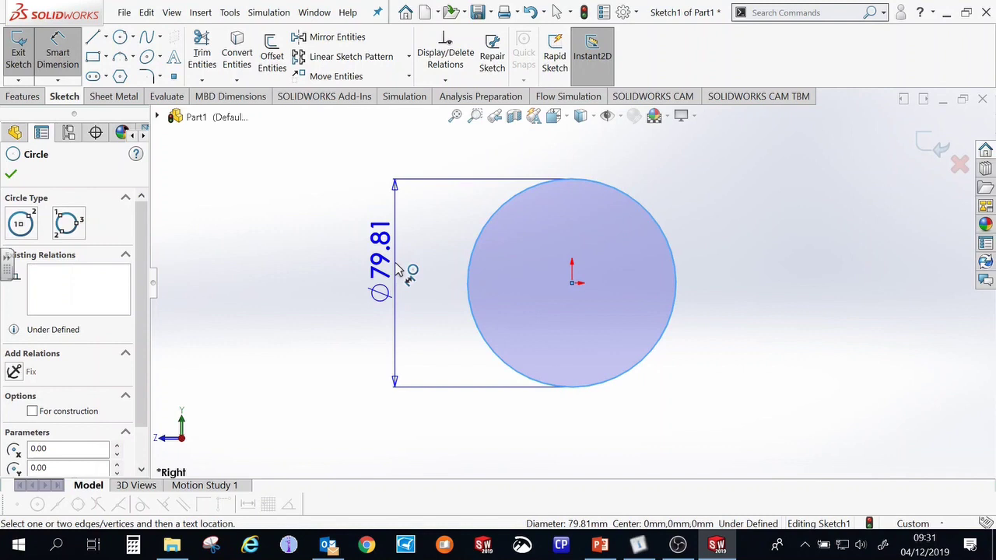
click(396, 269)
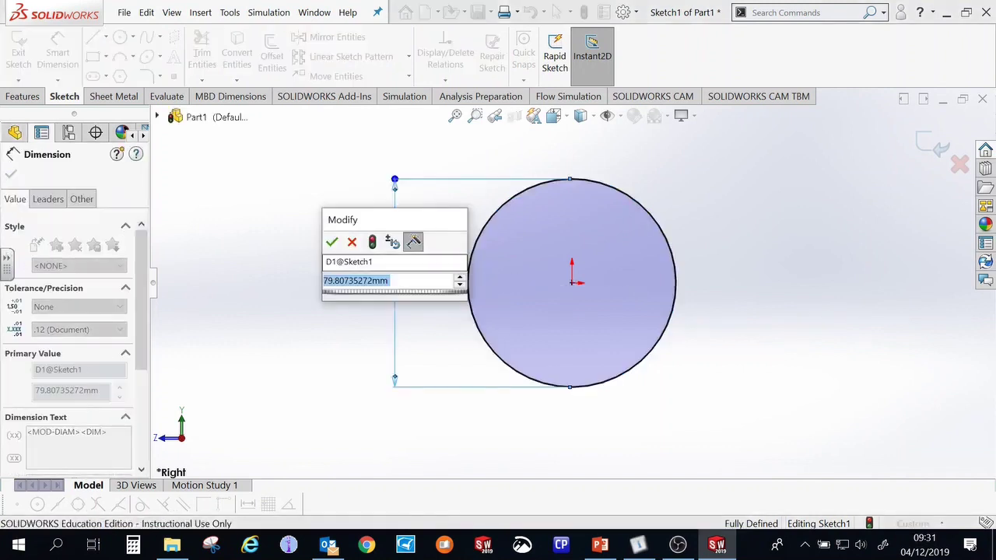
text(25)
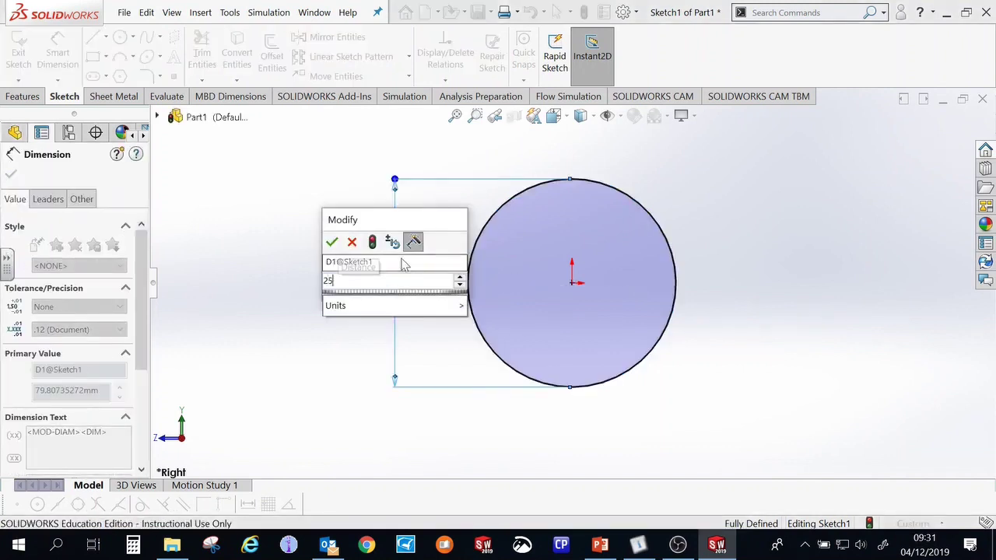
click(332, 242)
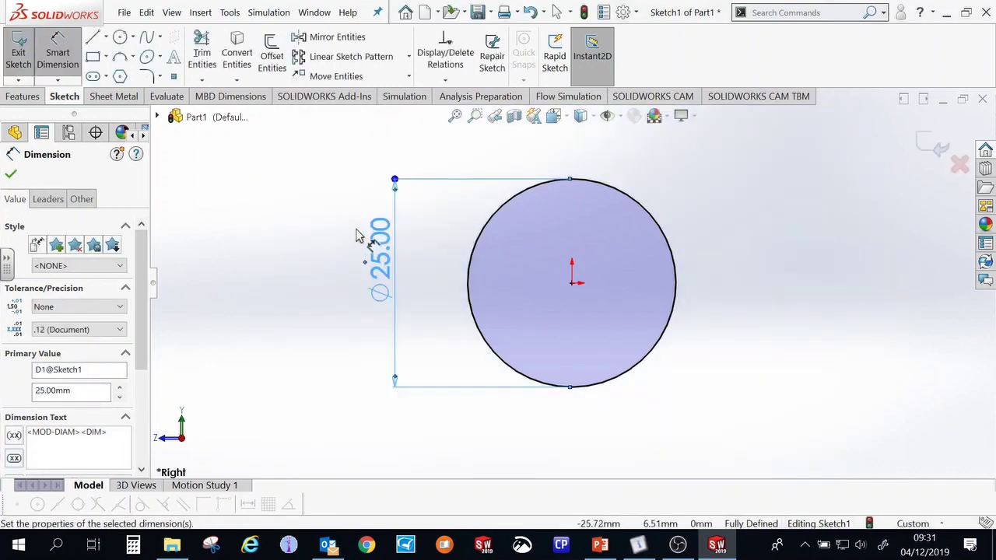
click(57, 53)
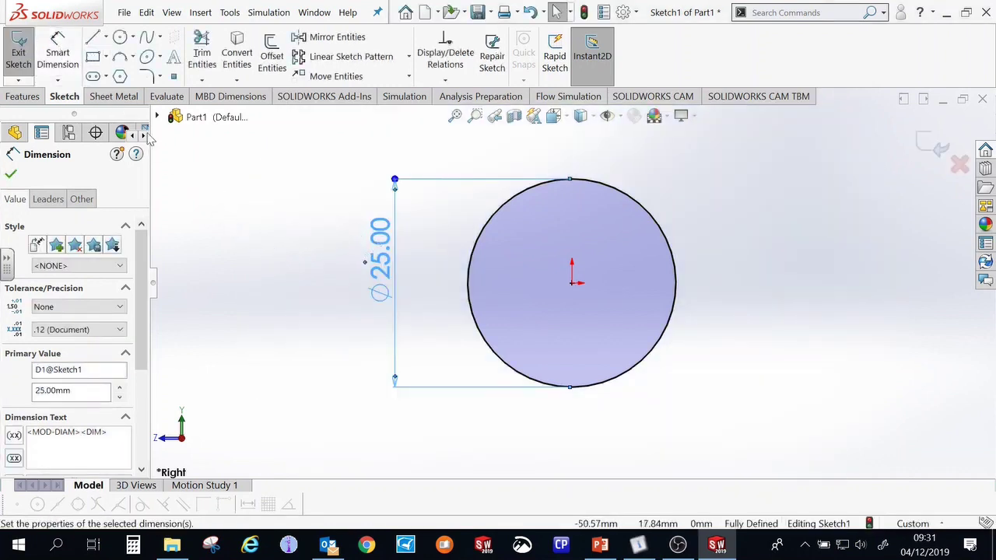
Extrude the 25 mm circle to a Blind depth of 8 mm
click(34, 49)
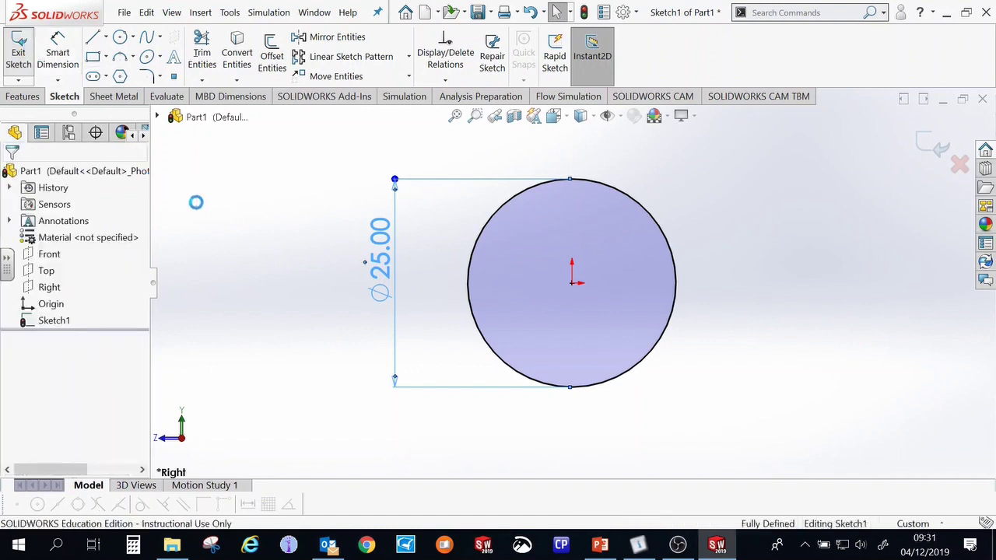
key(e)
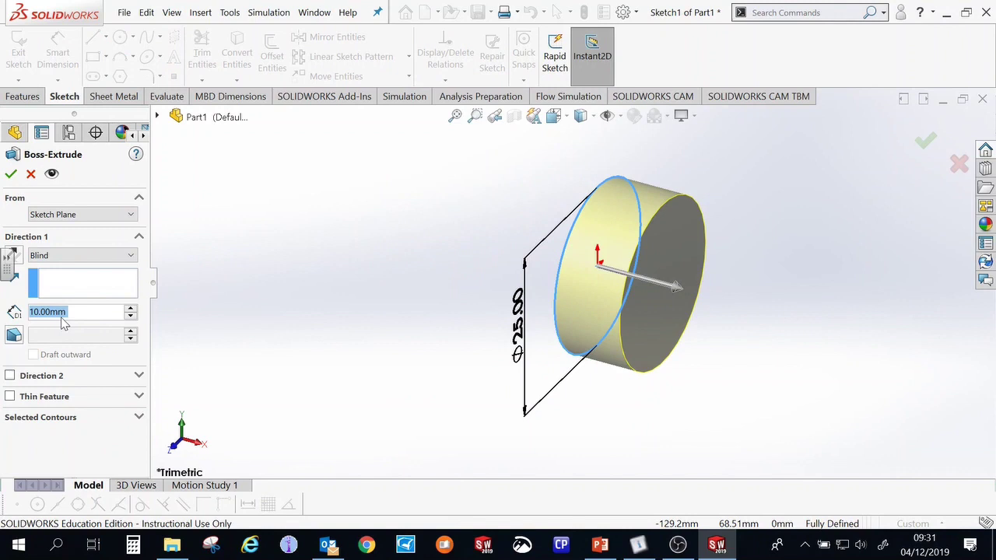
text(8)
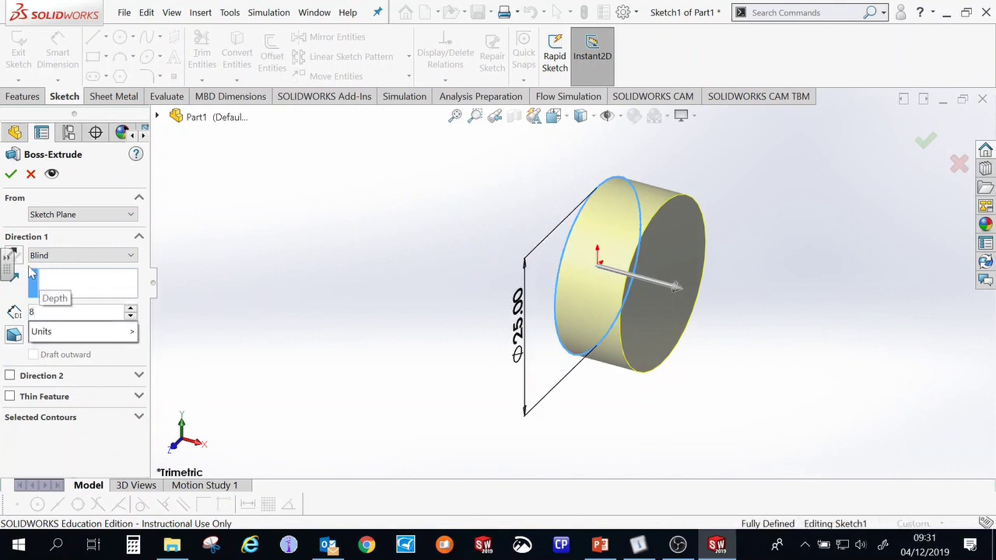
mouse_move(47, 334)
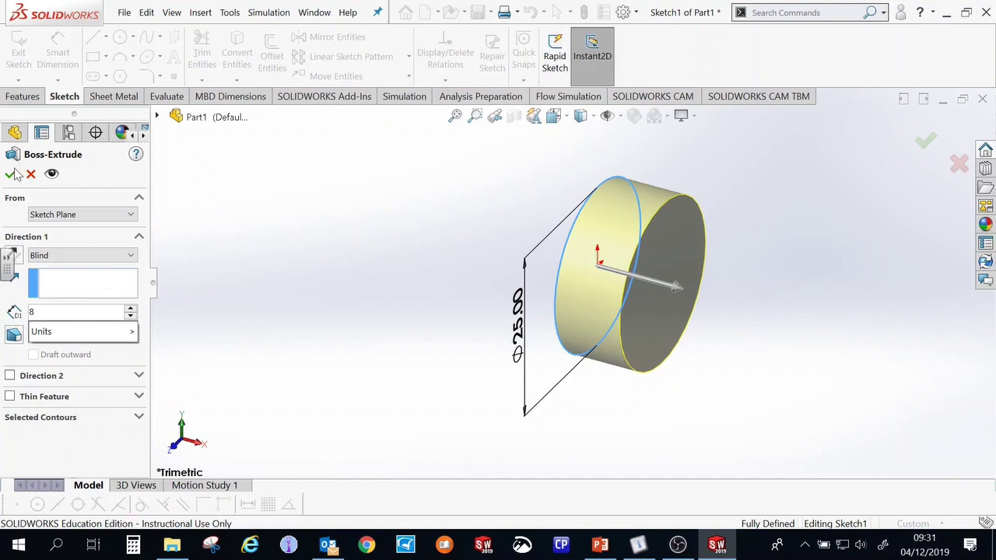
key(Return)
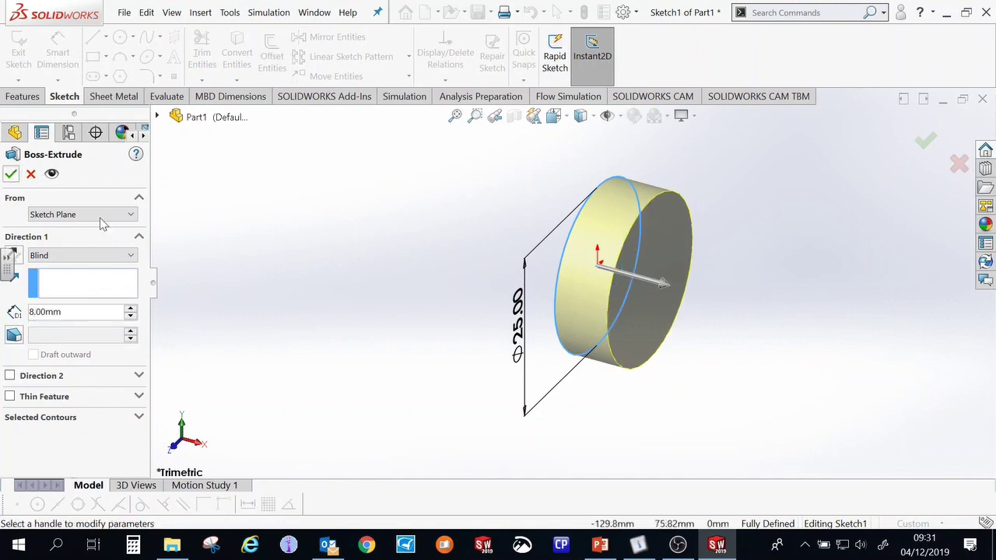
click(14, 176)
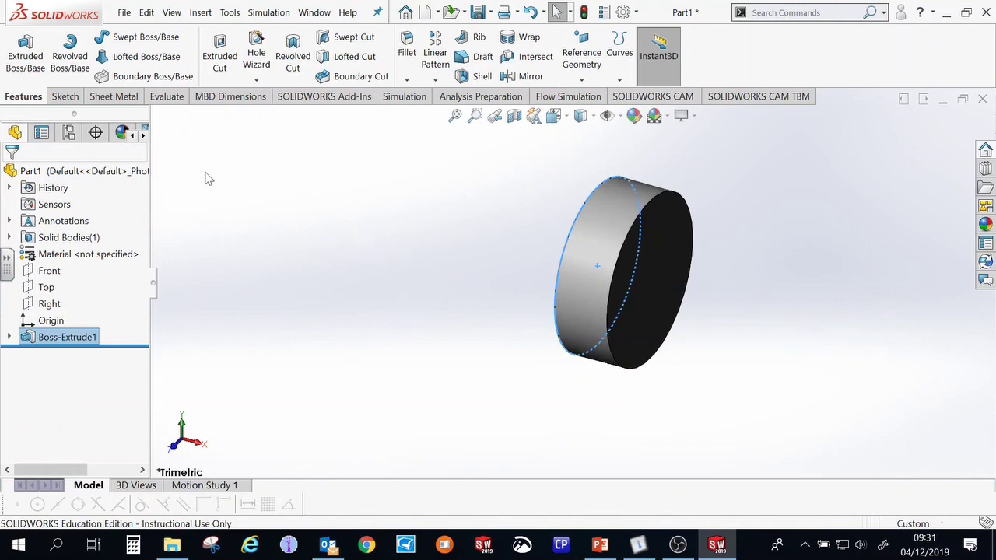
Start an Extruded Cut on the cylinder's flat face and draw a circle centred on the origin
click(226, 46)
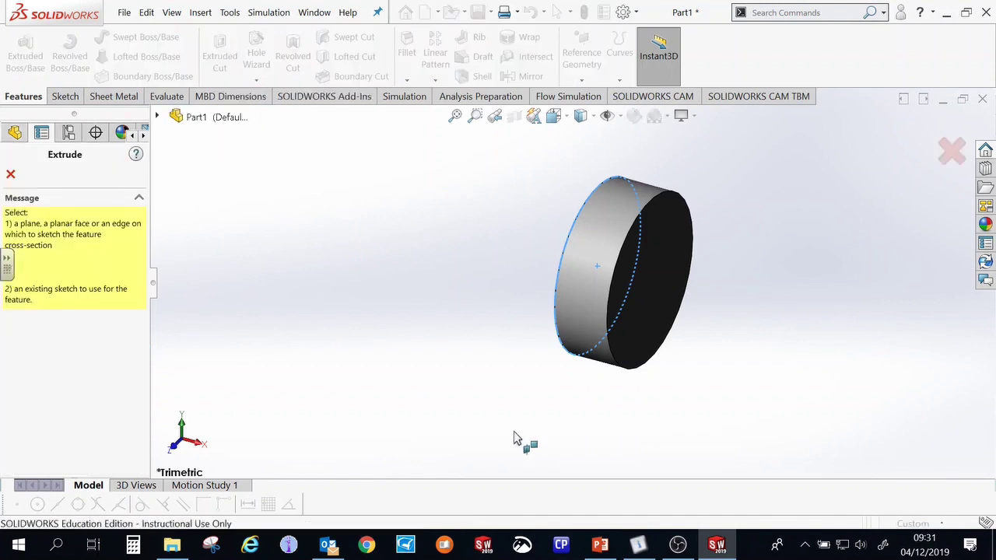
click(677, 228)
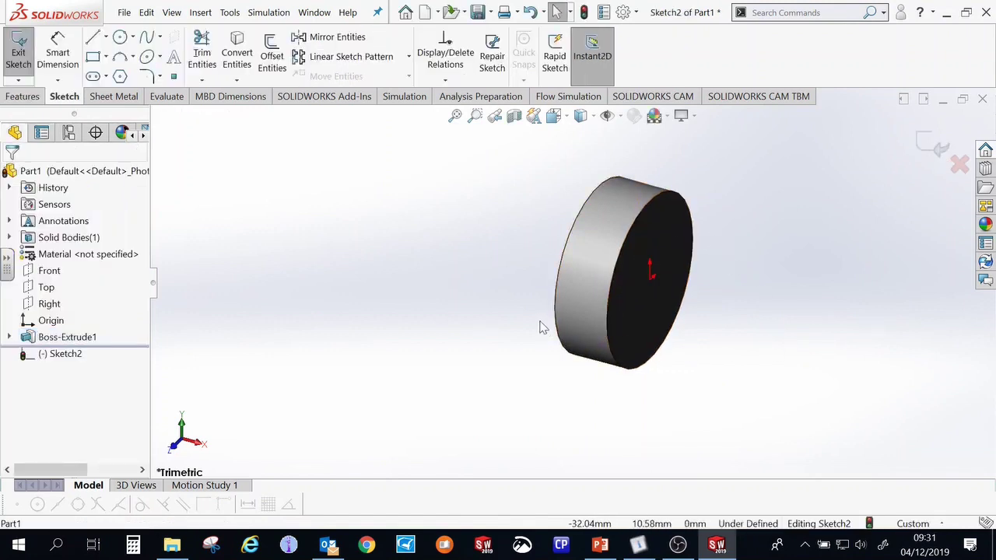
click(119, 38)
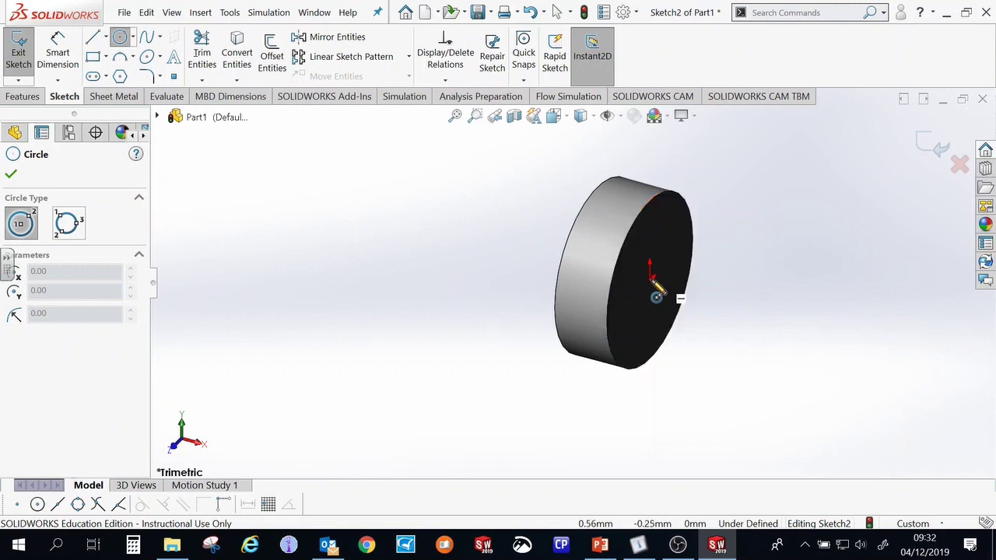
key(ctrl+1)
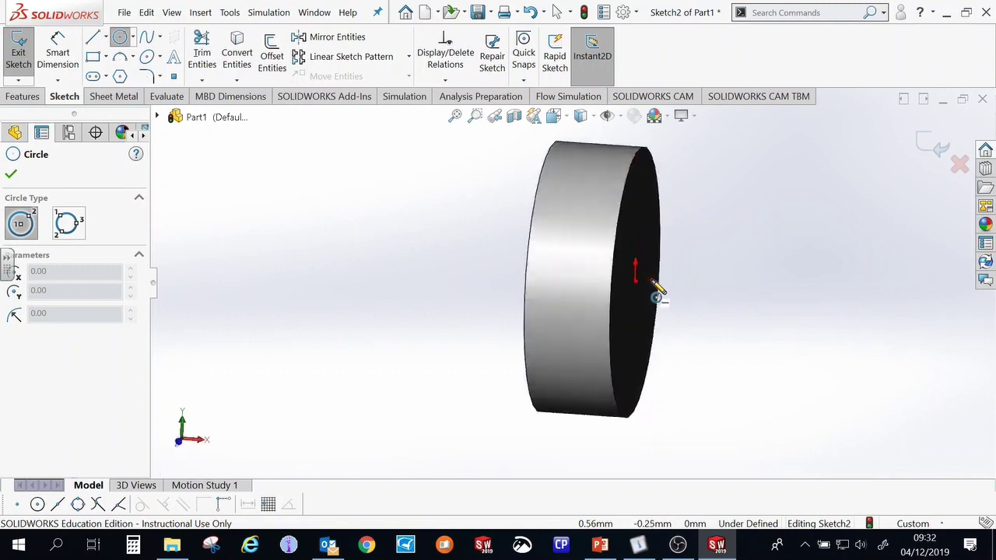
key(ctrl+2)
key(ctrl+3)
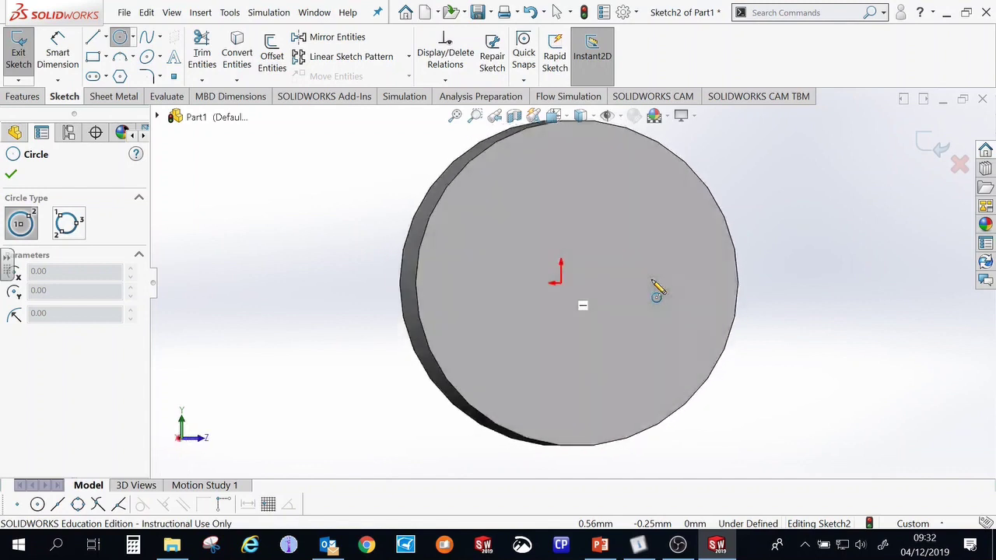
key(ctrl+4)
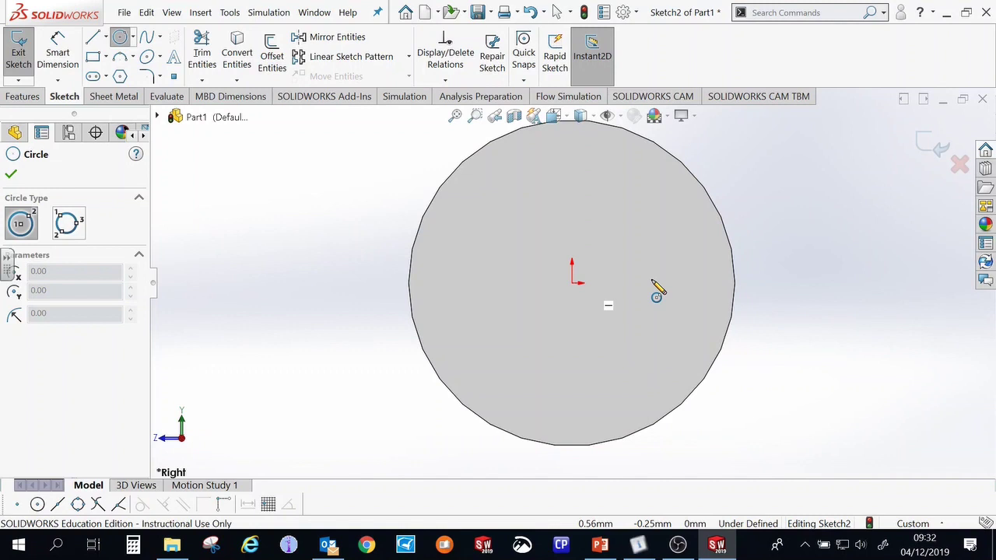
click(572, 283)
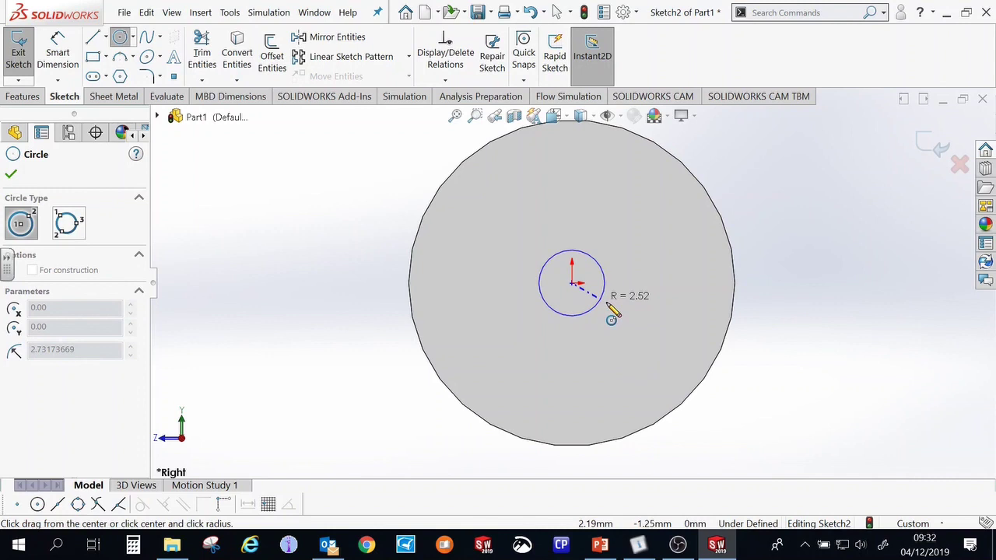
click(668, 343)
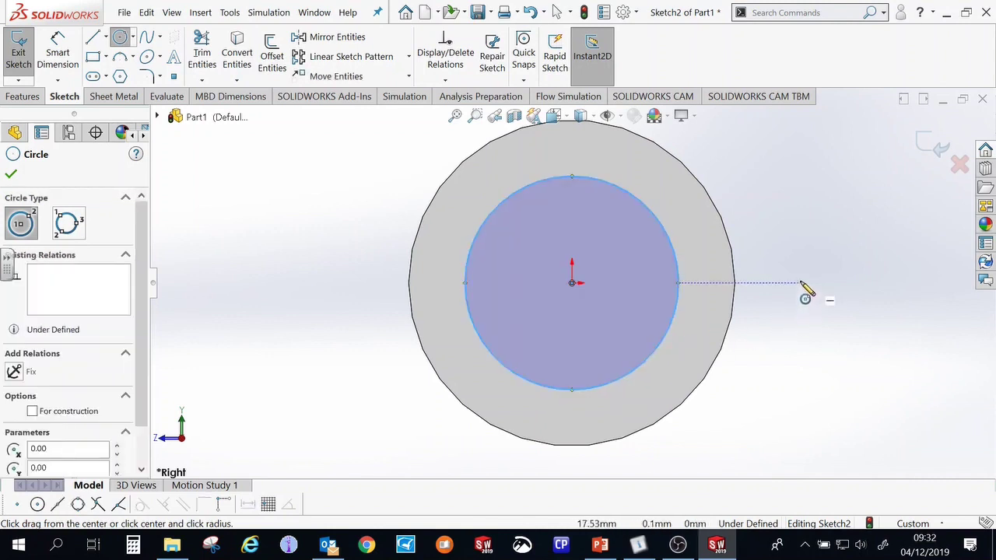
Dimension the recess circle to 20 mm diameter and finish the sketch
click(71, 56)
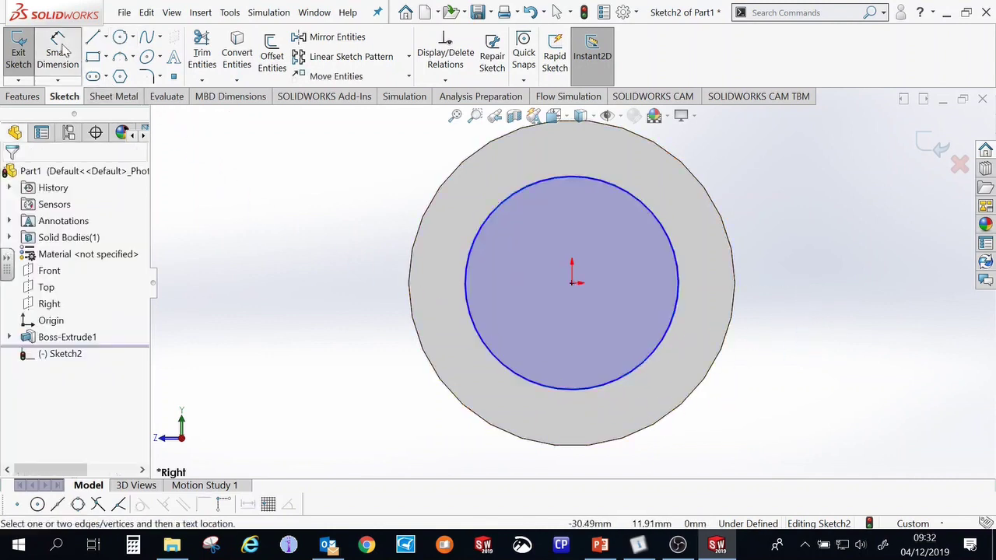
click(469, 274)
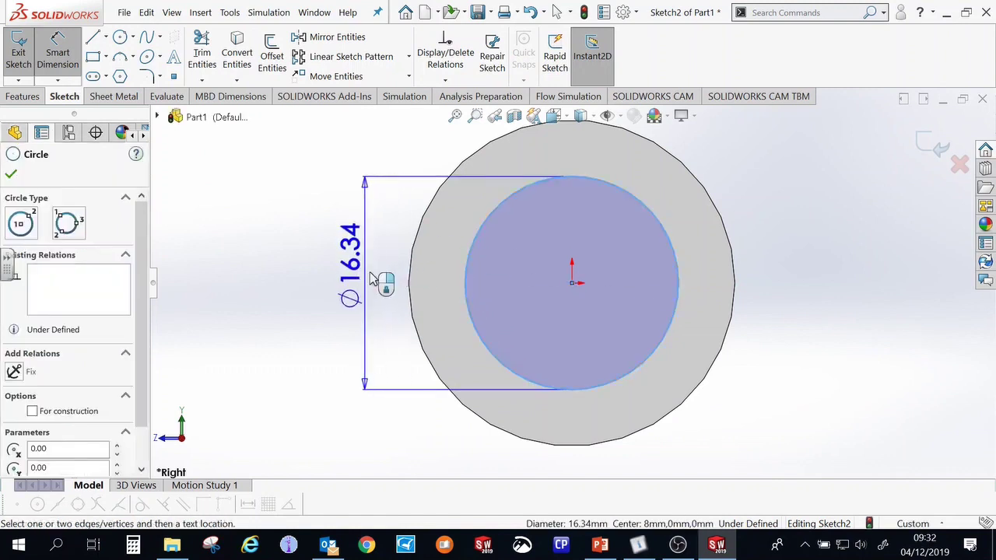
click(354, 274)
text(2)
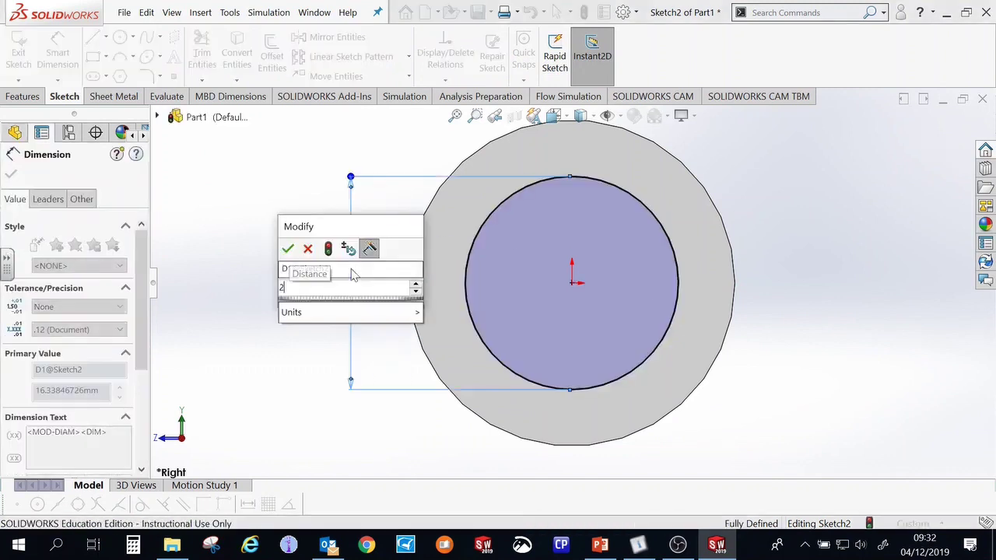
text(0)
key(Return)
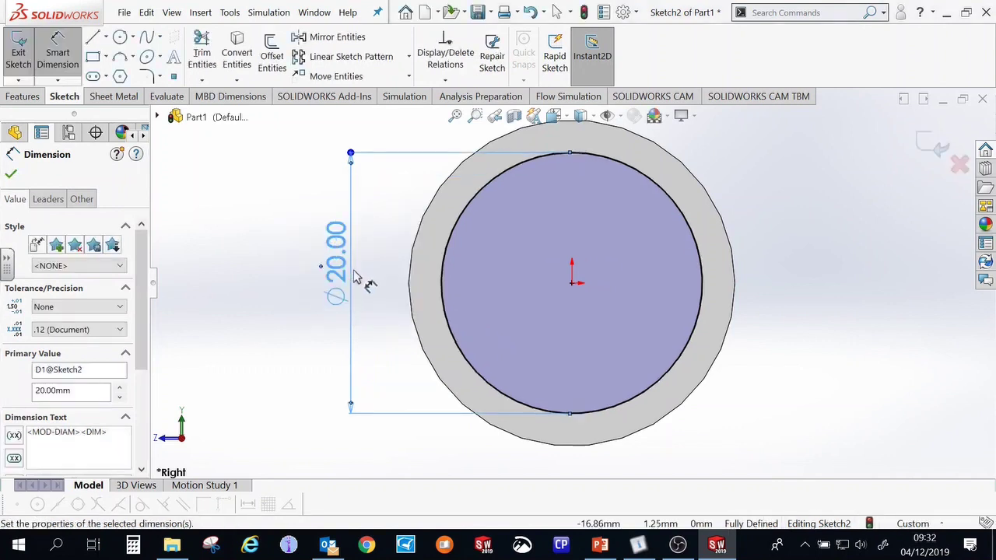
click(58, 54)
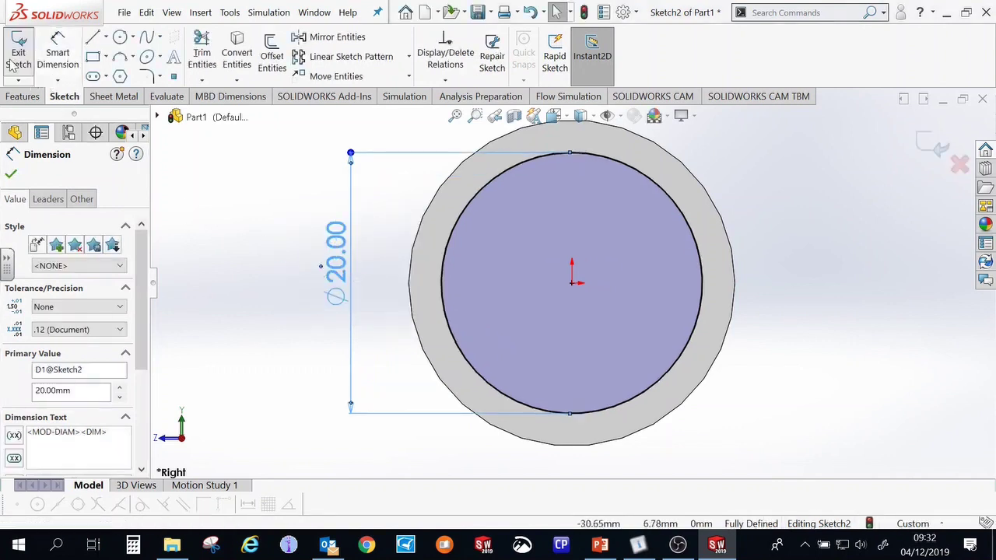
click(17, 56)
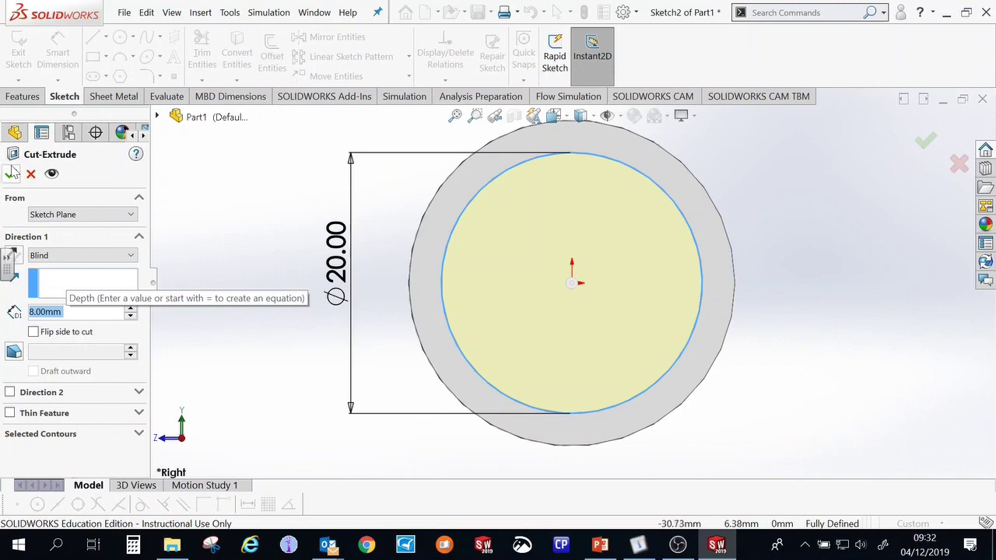
Cut the 20 mm recess 3 mm deep into the disc face
middle_drag(754, 195, 775, 202)
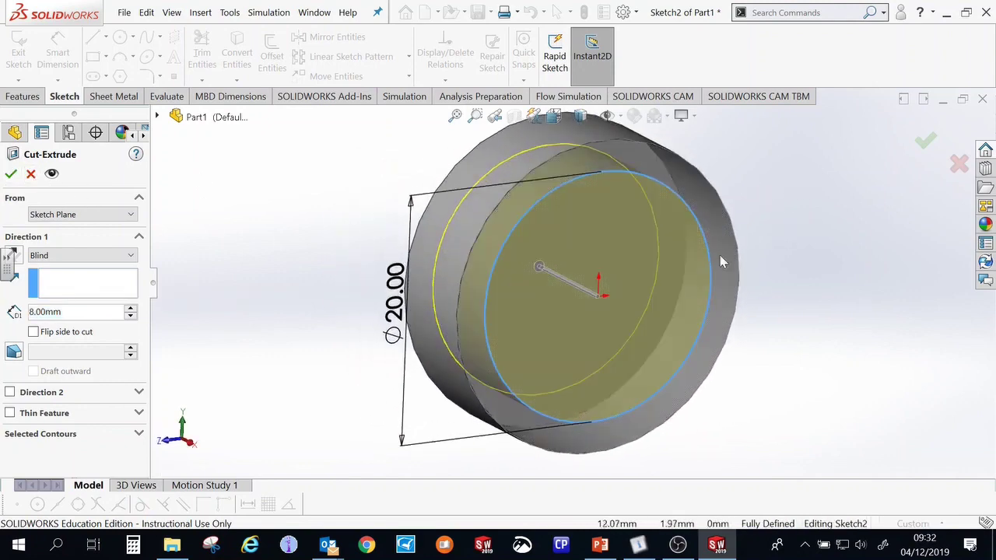
click(33, 312)
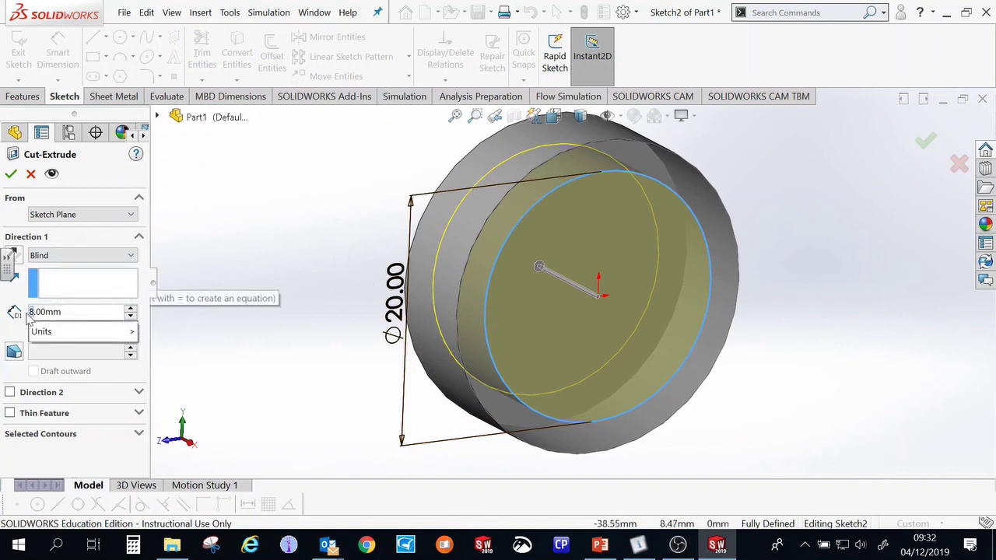
key(BackSpace)
text(3)
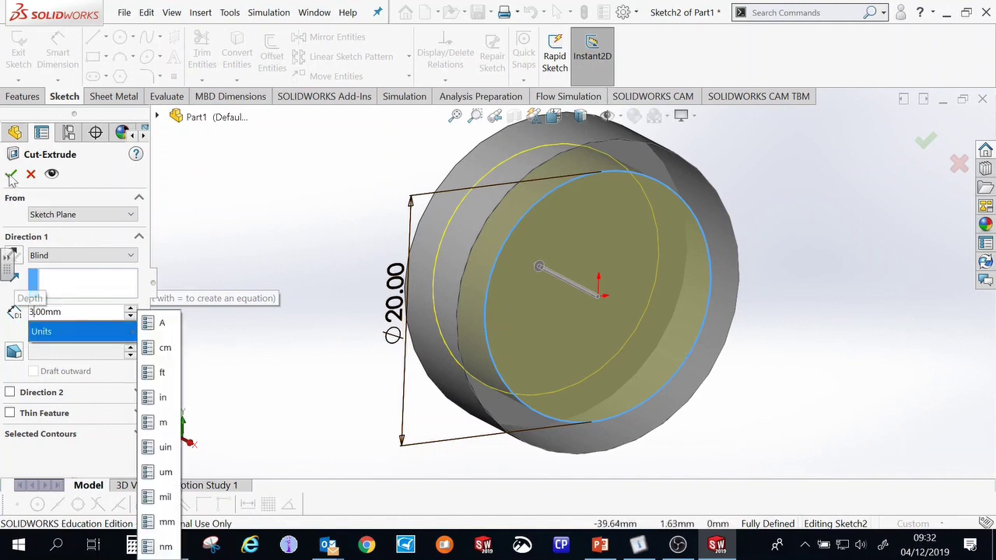
key(Return)
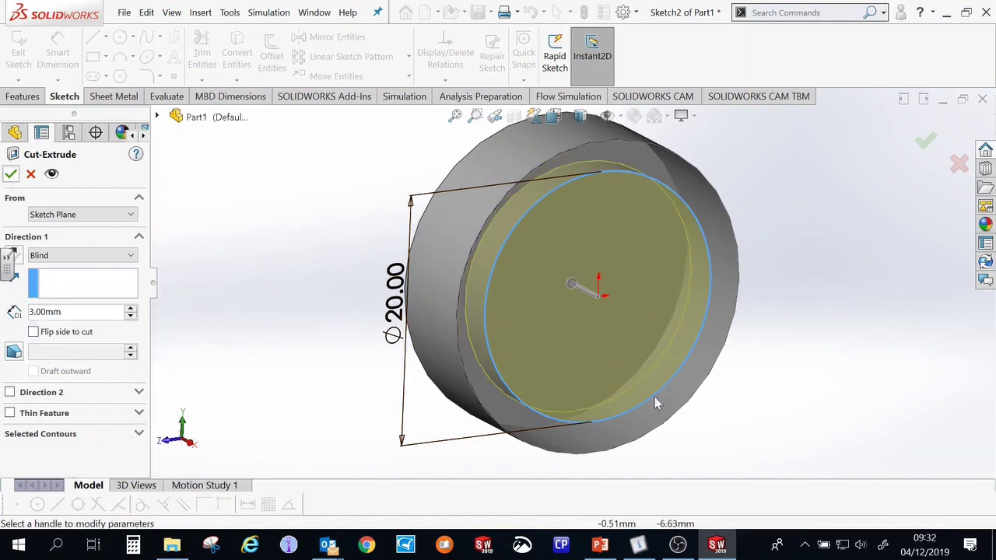
click(12, 173)
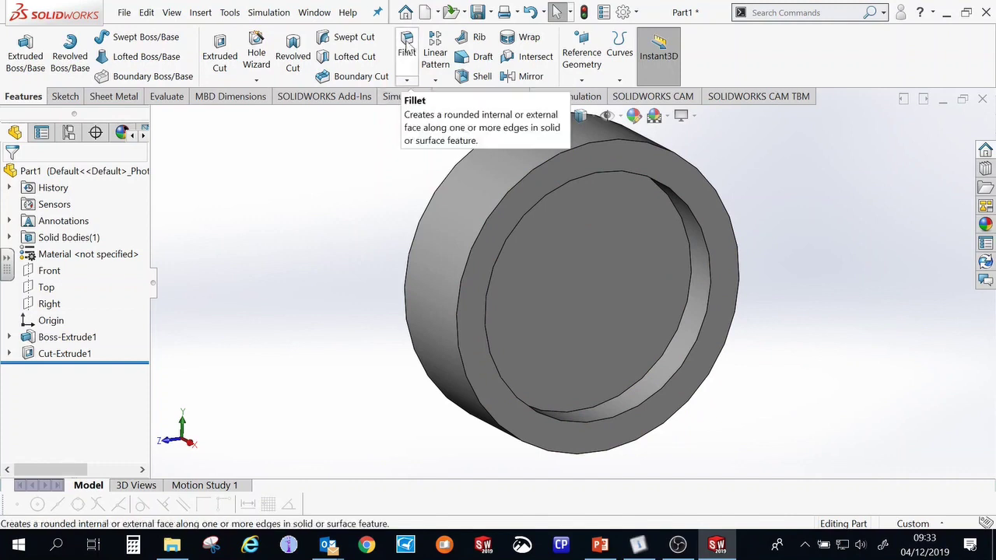
Start a fillet on the recess's circular floor edge with a trial 15 mm radius
click(407, 45)
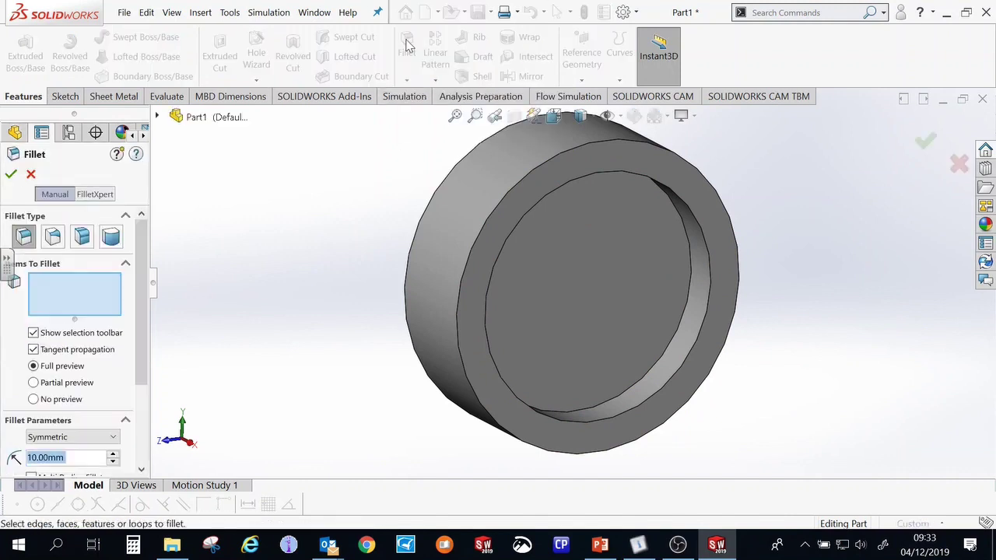
click(684, 321)
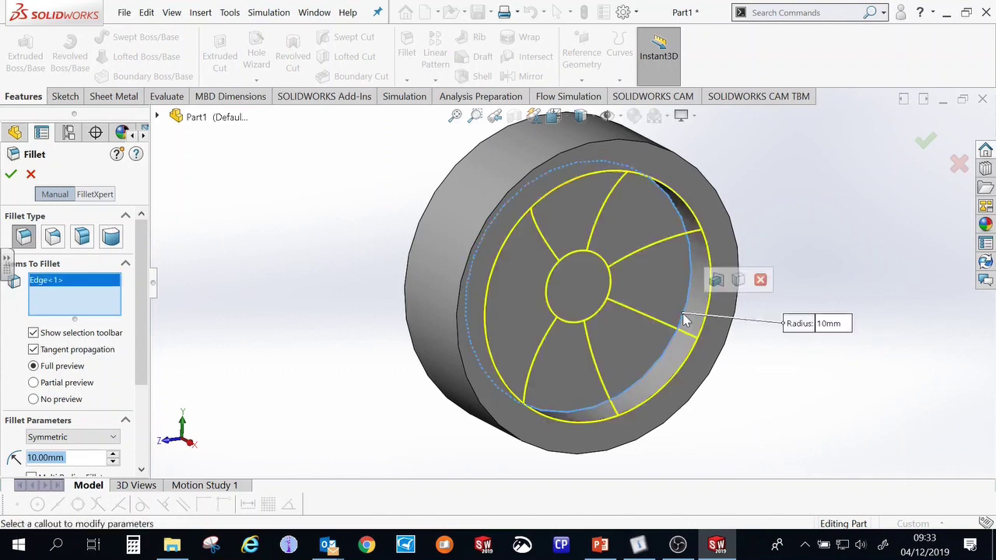
scroll(54, 358, down, 3)
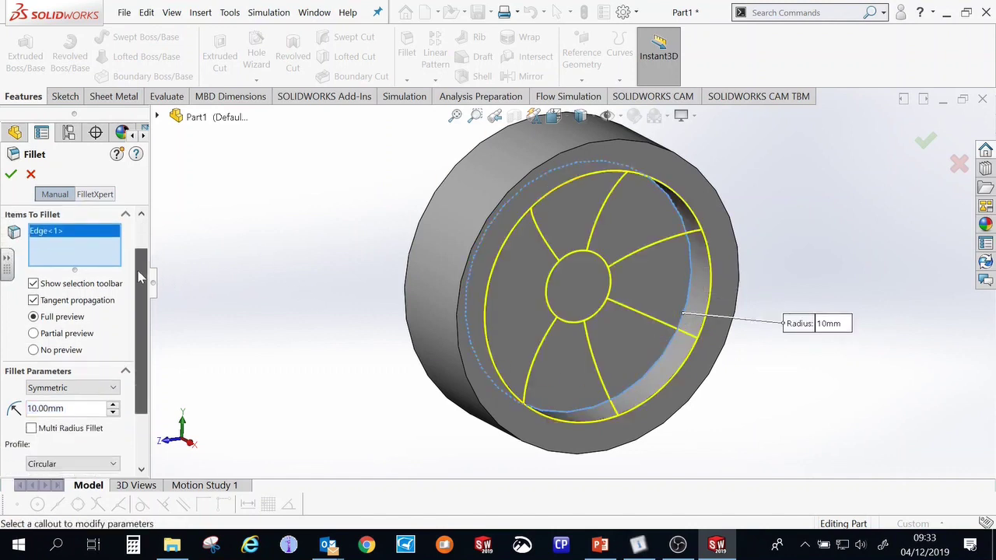
click(52, 354)
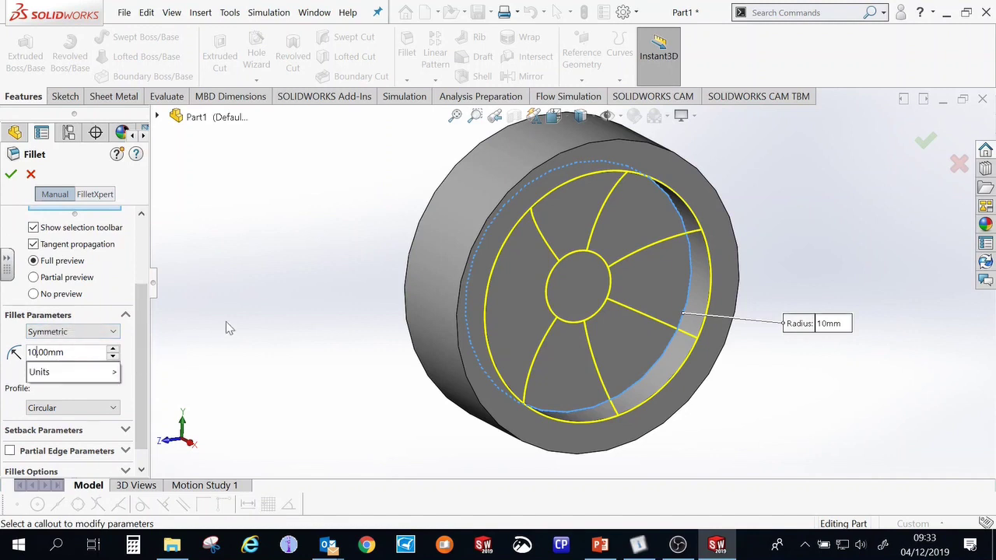
key(BackSpace)
text(5)
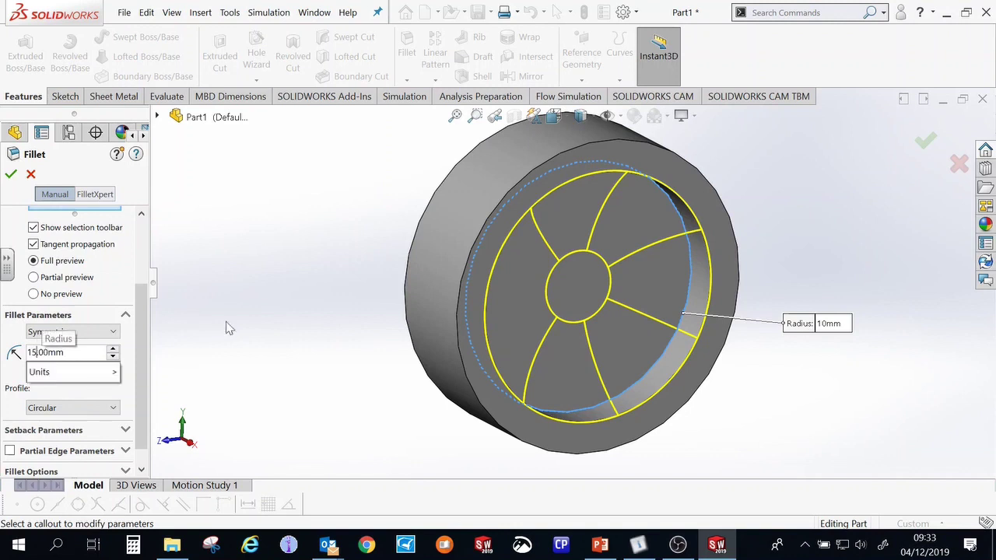
key(Return)
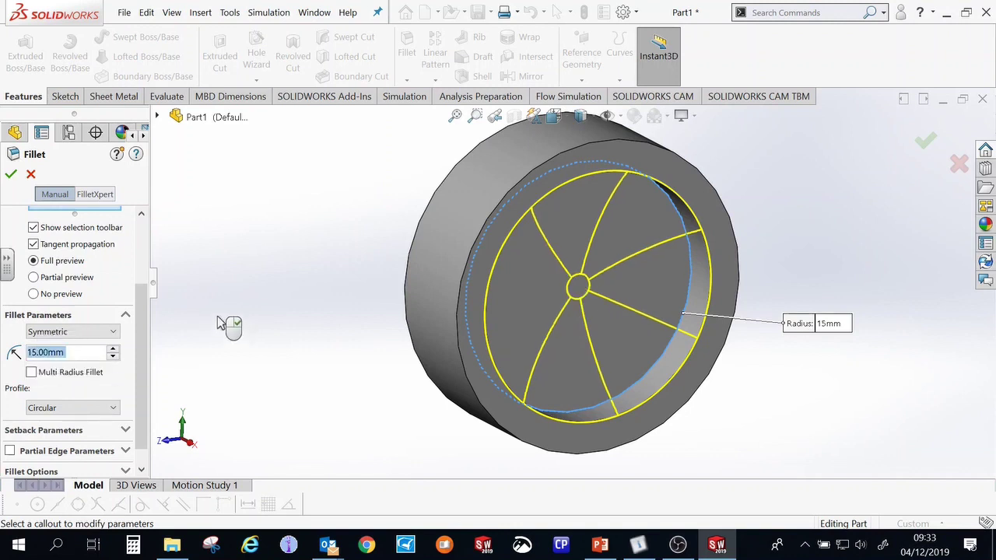
Change the fillet radius to 17.5 mm and check the preview
click(36, 354)
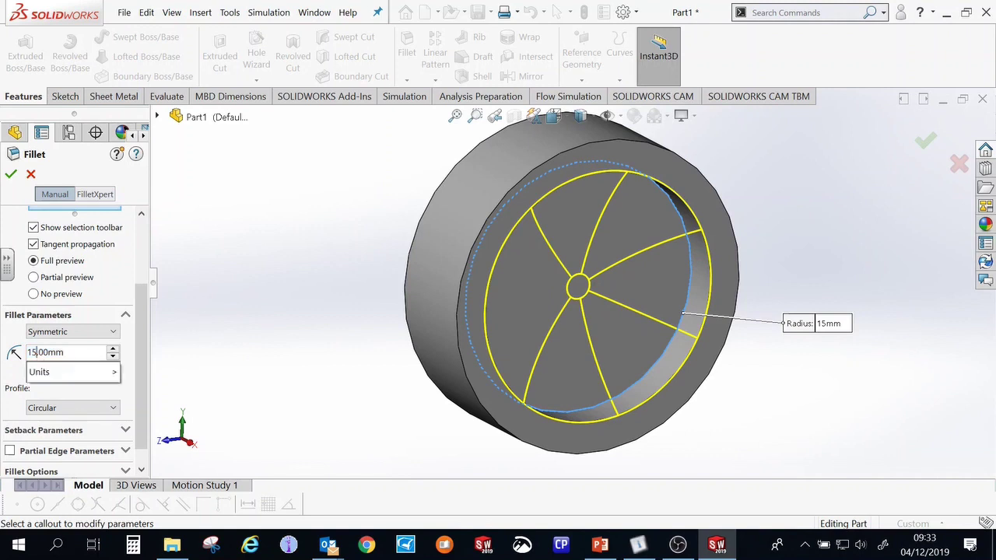
key(BackSpace)
text(7)
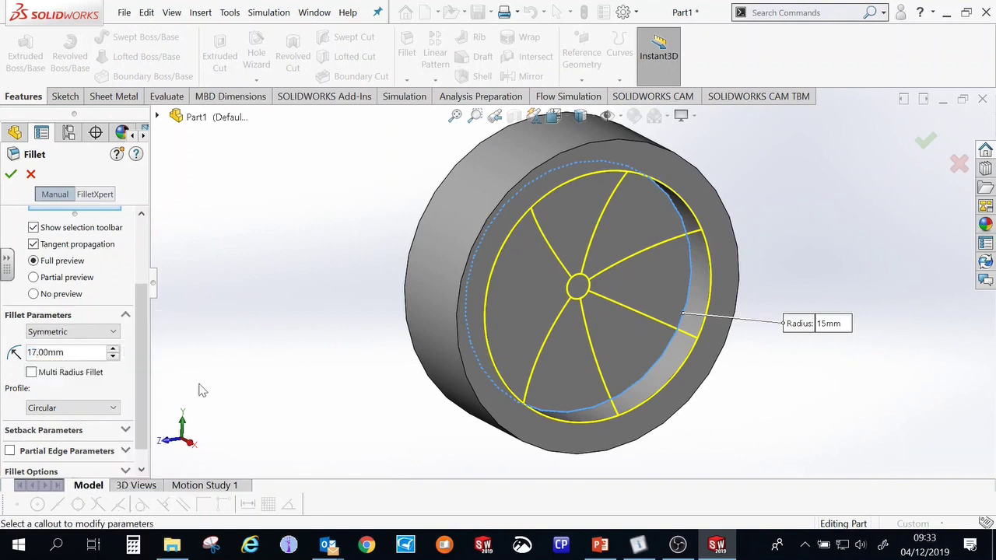
key(Right)
text(5)
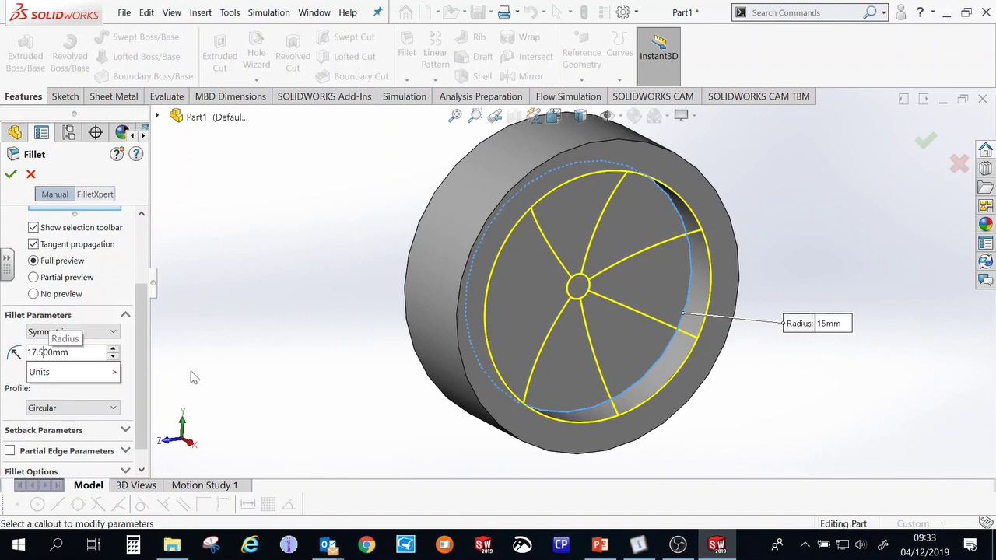
key(Return)
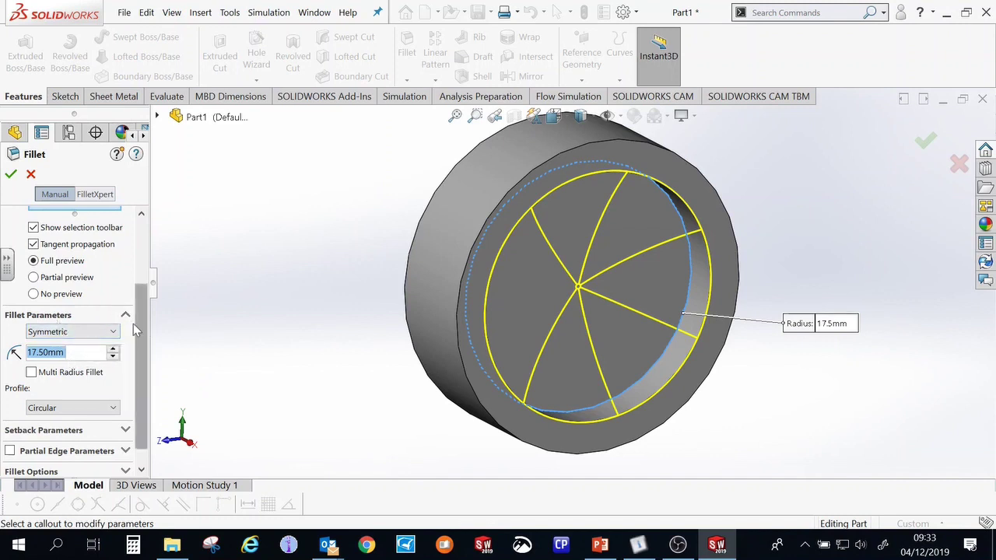
drag(138, 324, 156, 251)
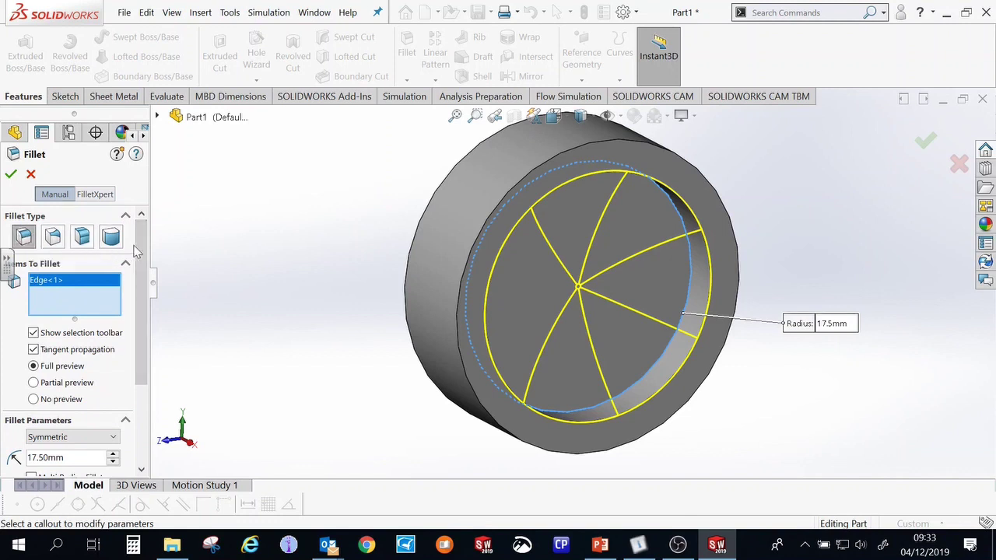
drag(143, 237, 151, 327)
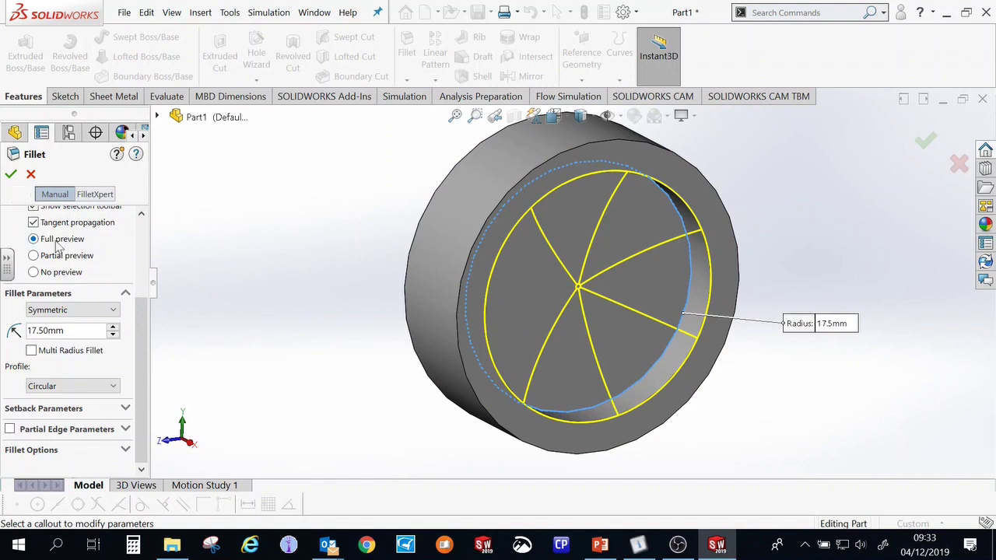
Apply the 17.5 mm fillet, then sketch a circle at the origin on the flat back face
click(11, 175)
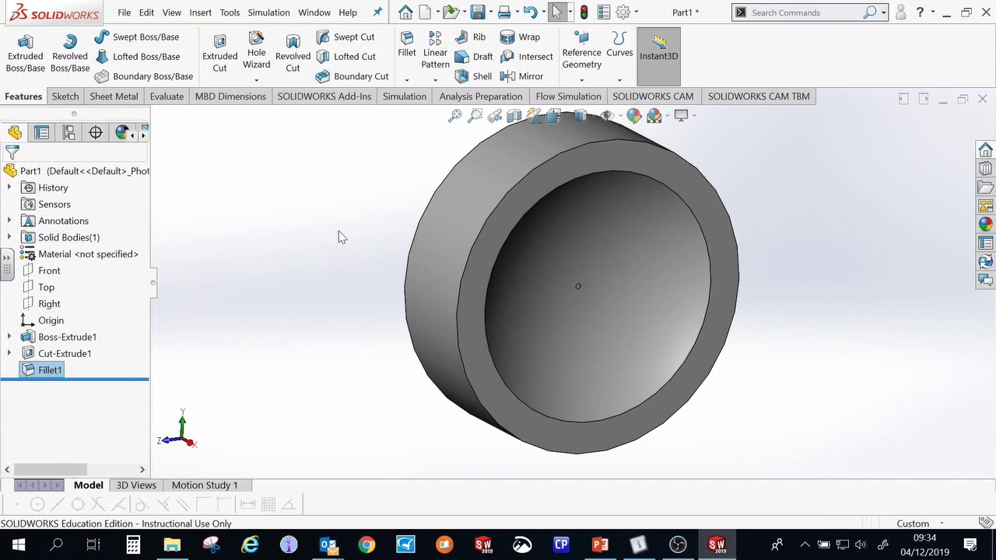
middle_drag(339, 236, 462, 359)
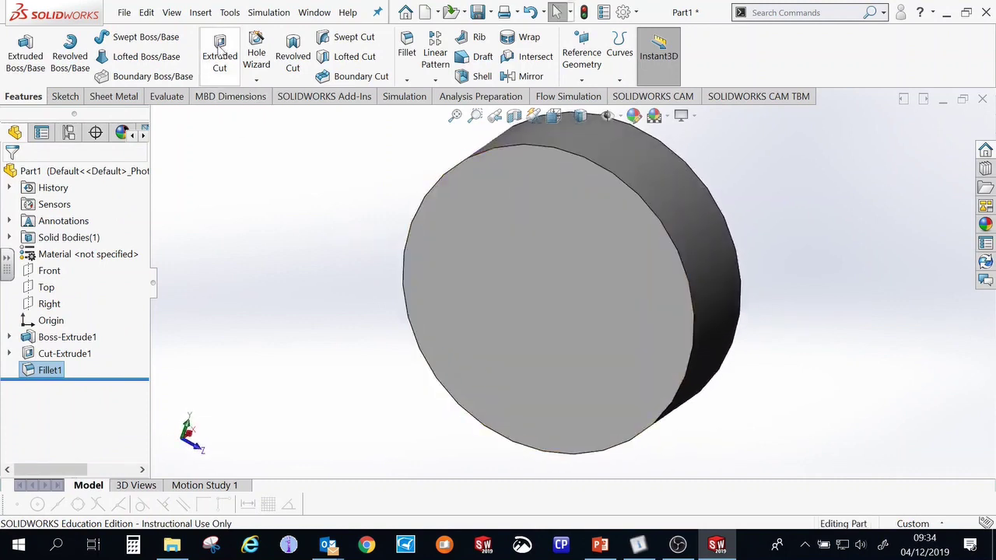
click(218, 50)
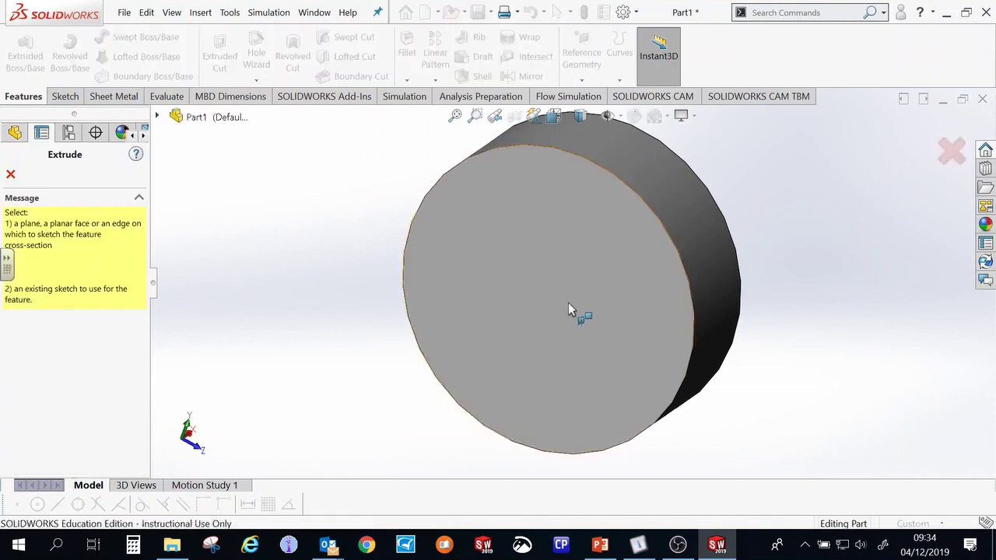
click(609, 238)
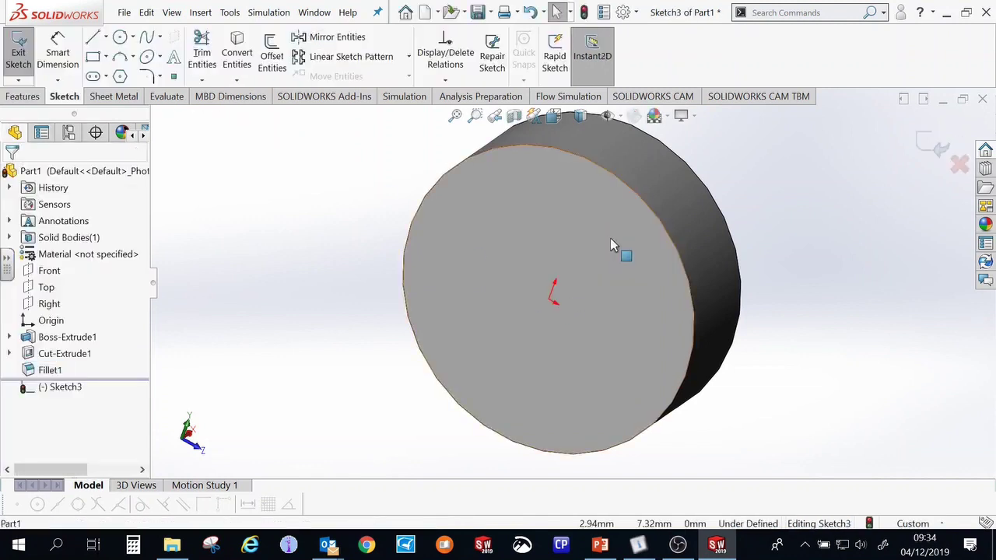
click(121, 39)
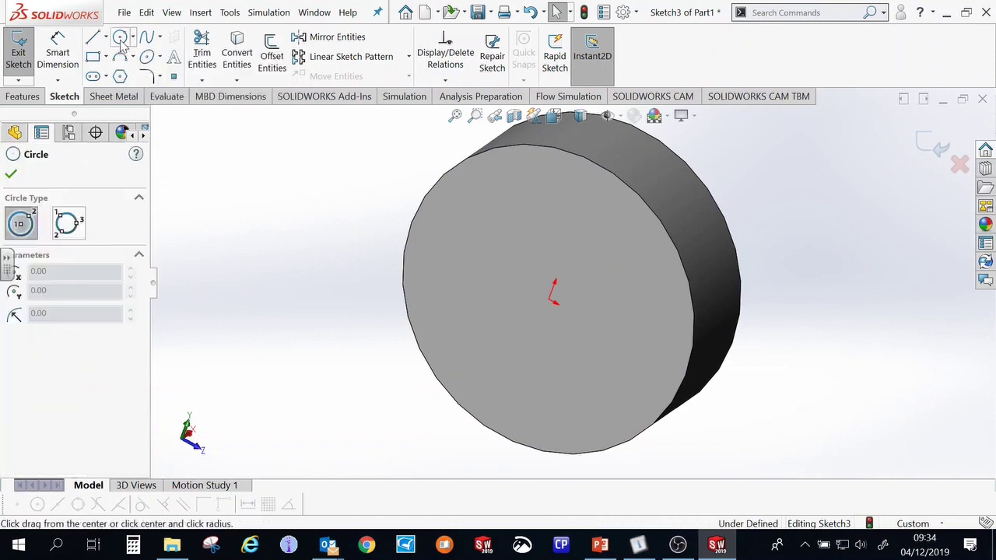
click(549, 299)
click(579, 313)
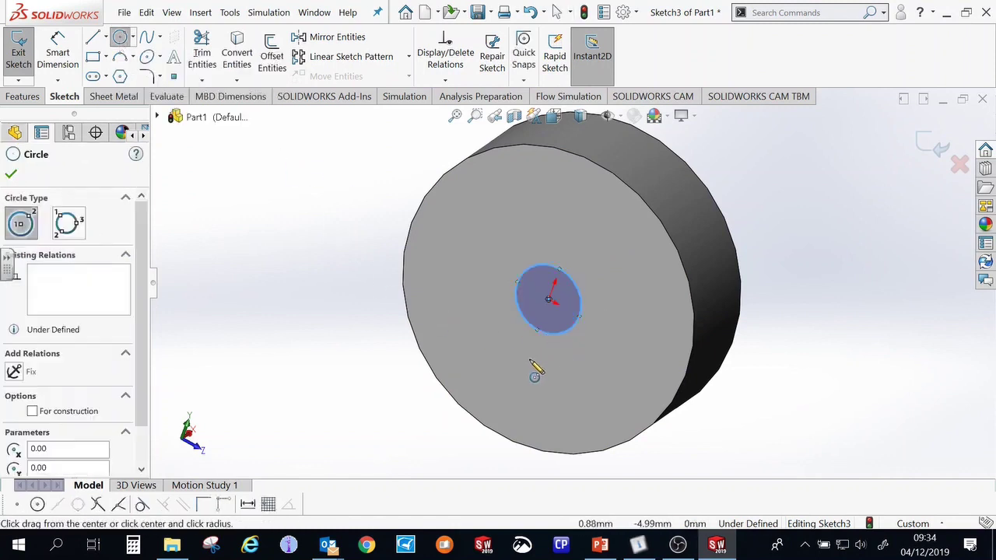
Dimension the circle to 5 mm diameter and finish the sketch
click(58, 51)
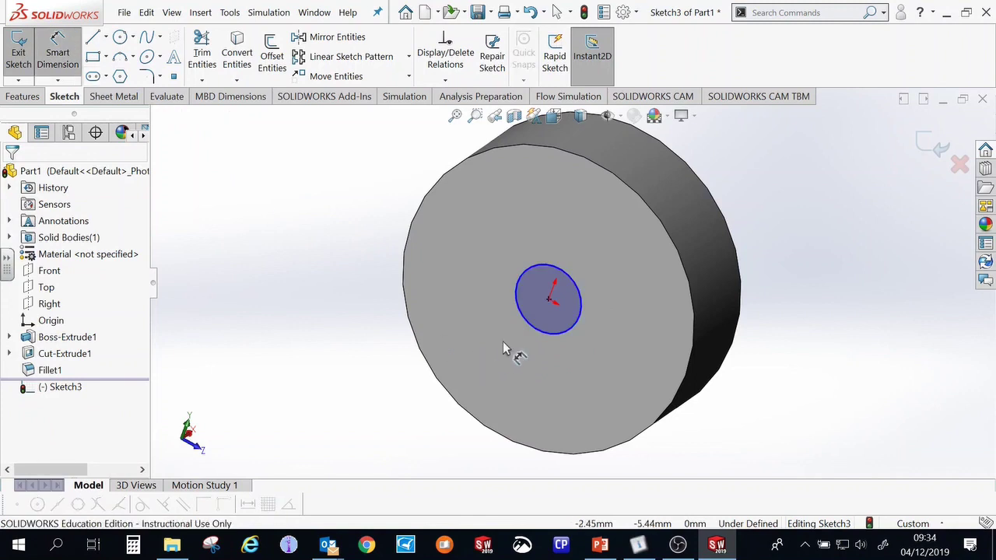
click(516, 292)
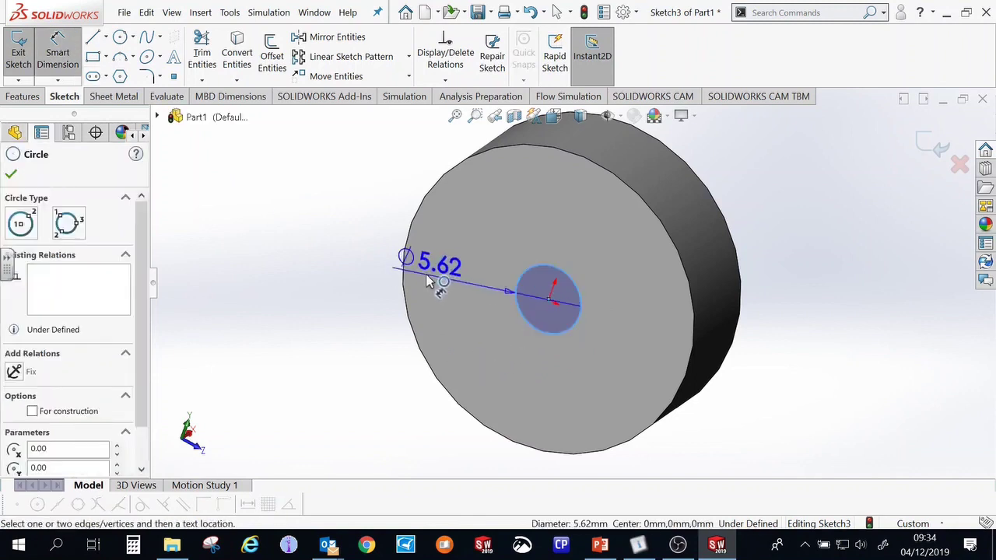
click(453, 280)
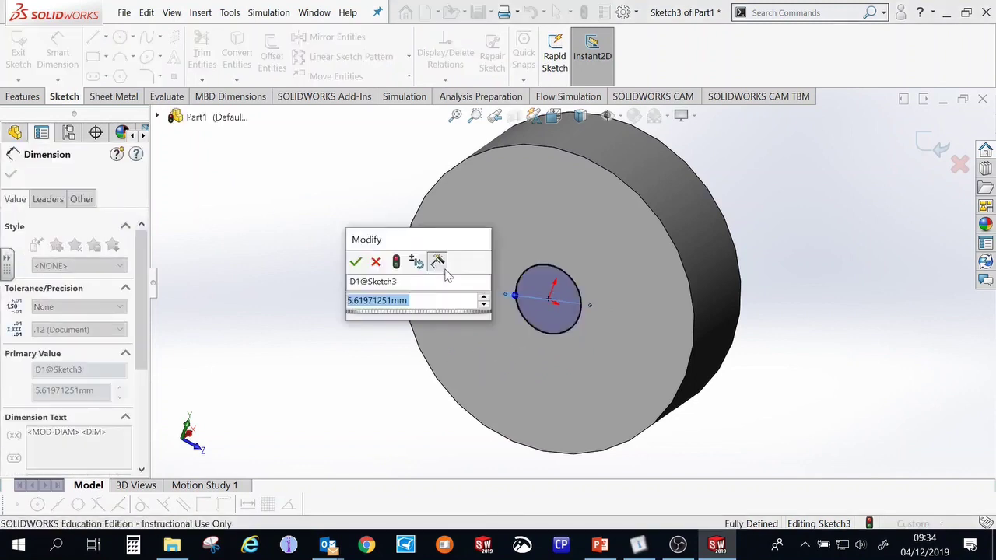
text(5)
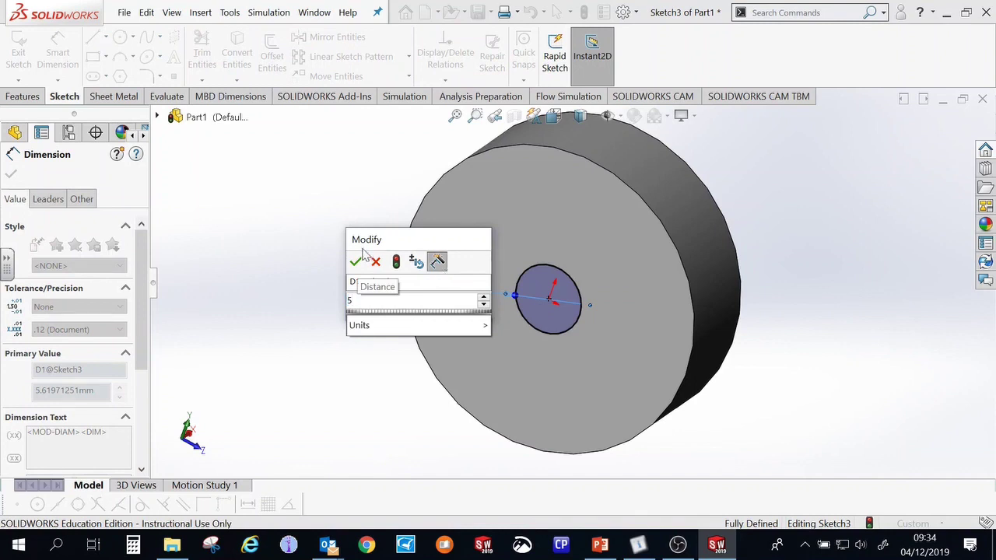
click(357, 263)
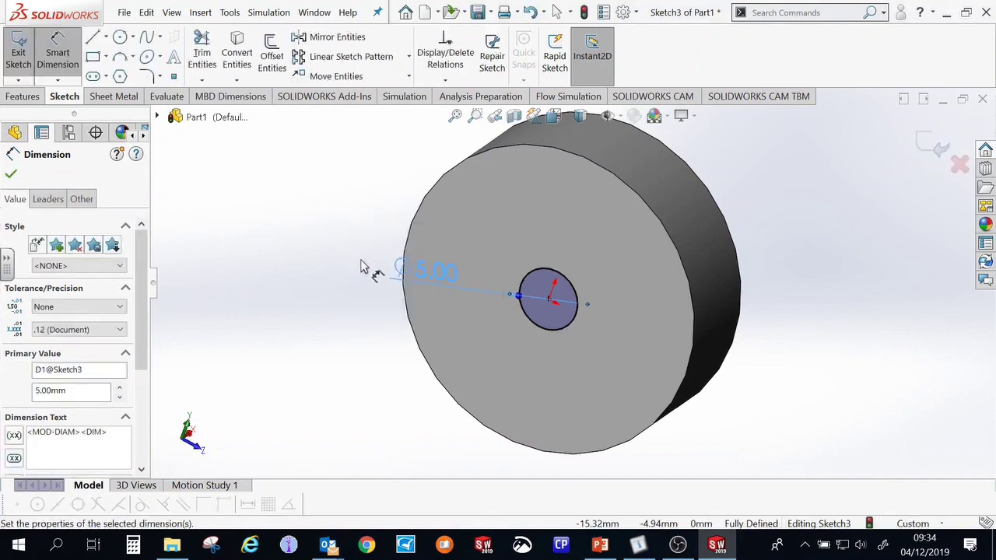
click(56, 64)
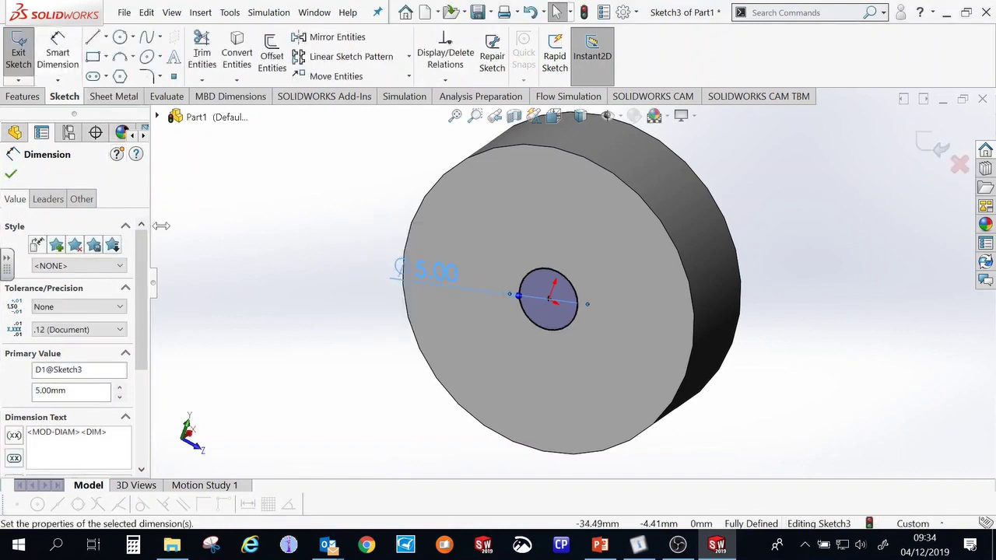
click(19, 54)
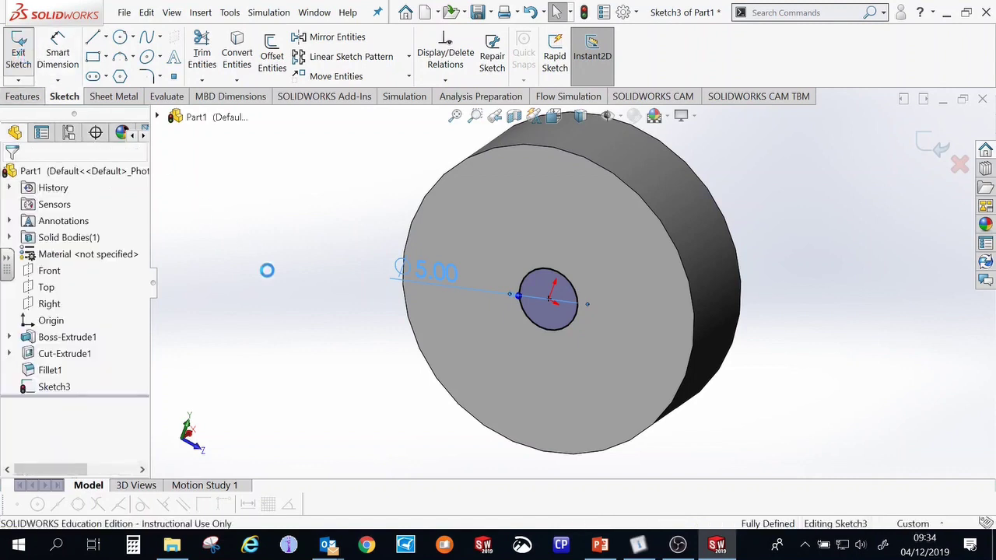
Cut the 5 mm axle hole 3 mm blind and orbit to view the hollow back
key(ctrl+e)
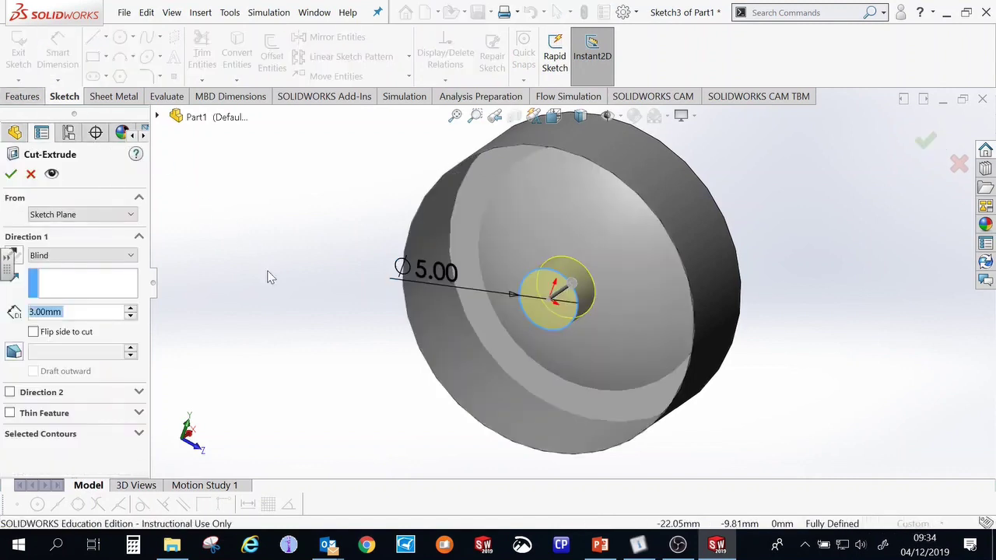
click(11, 177)
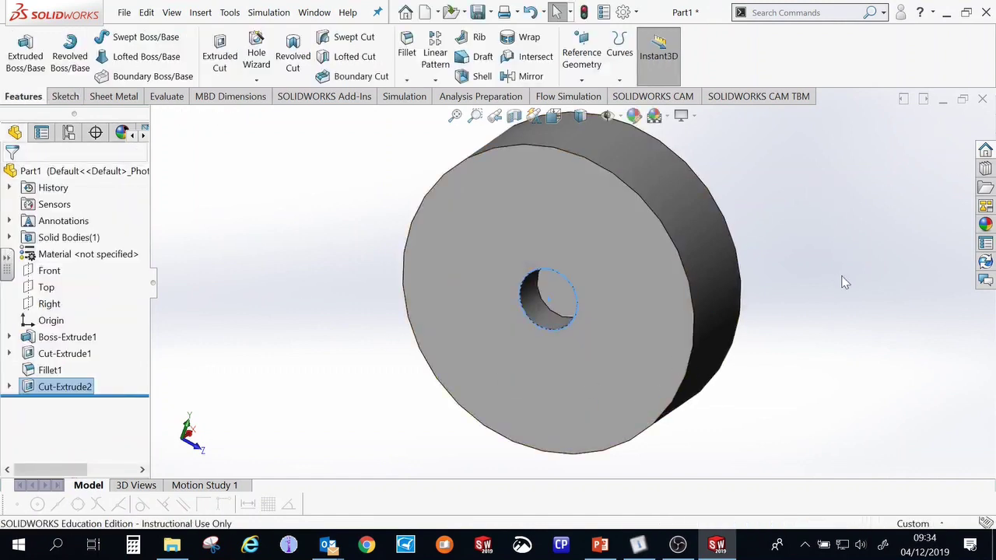
middle_drag(848, 244, 728, 412)
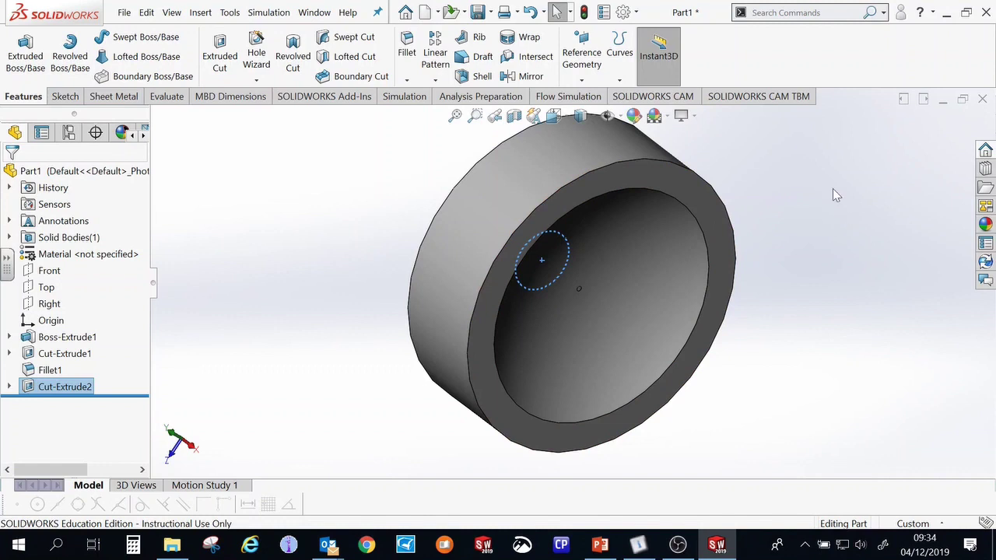
Apply red high gloss plastic from Plastic > High Gloss to the wheel
click(986, 225)
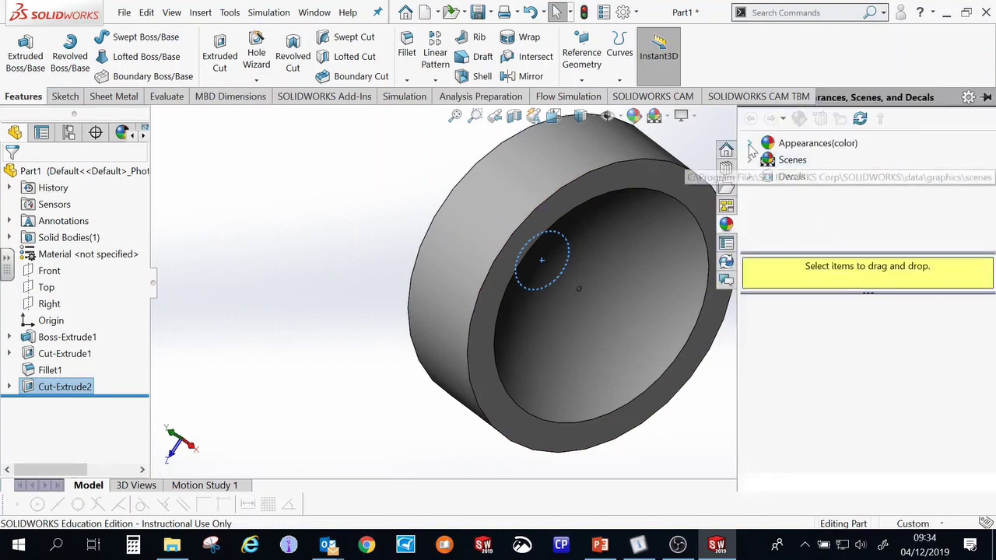
click(750, 144)
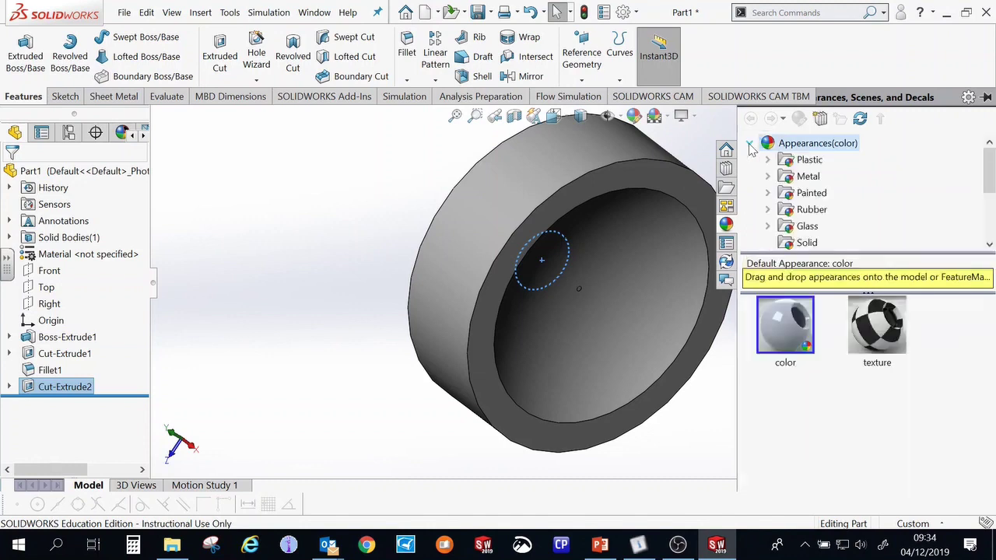
click(768, 160)
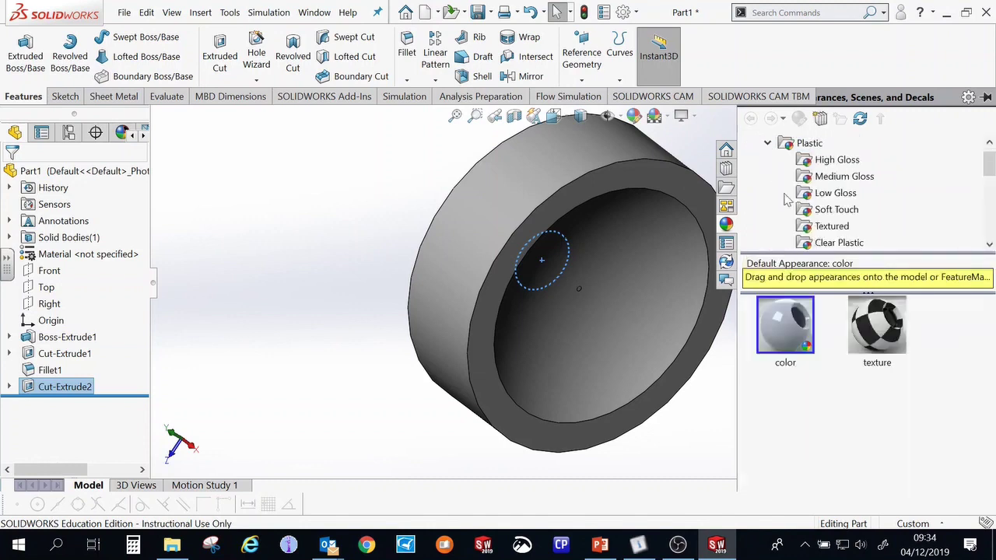
click(849, 162)
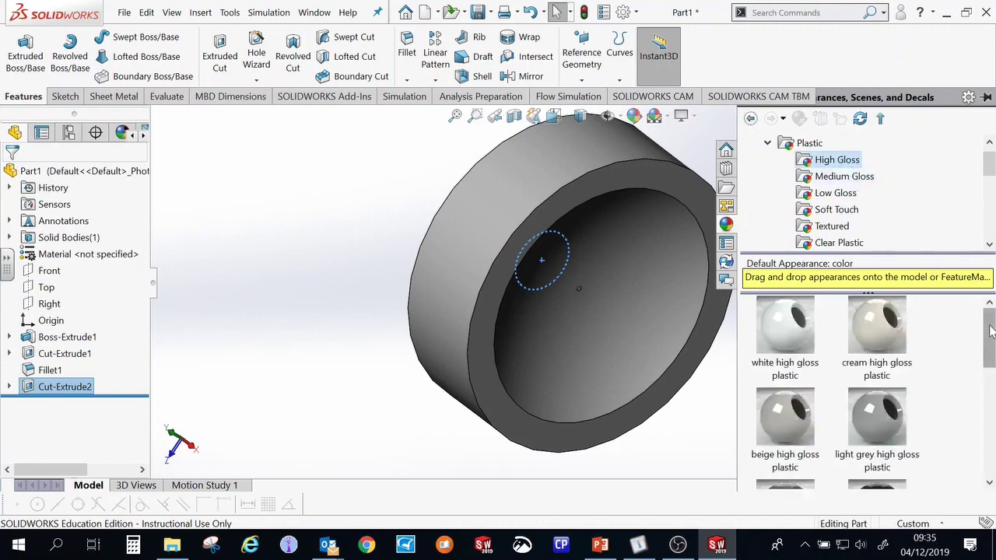
drag(989, 332, 989, 410)
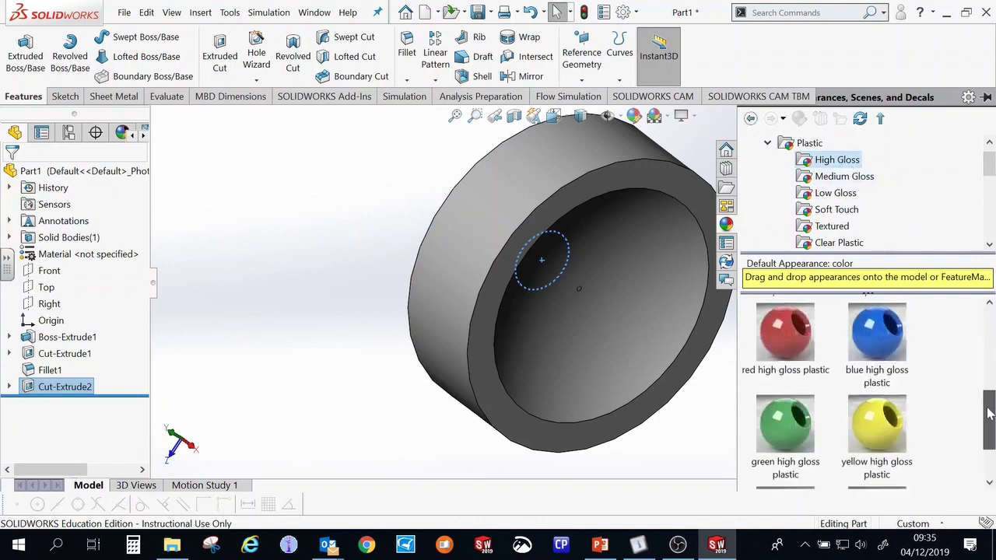
click(792, 340)
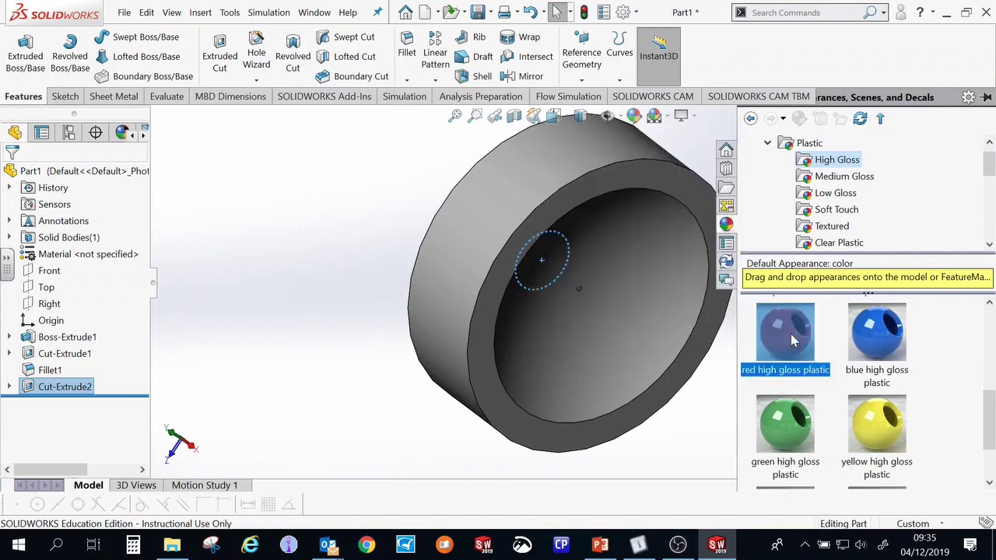
drag(791, 334, 564, 195)
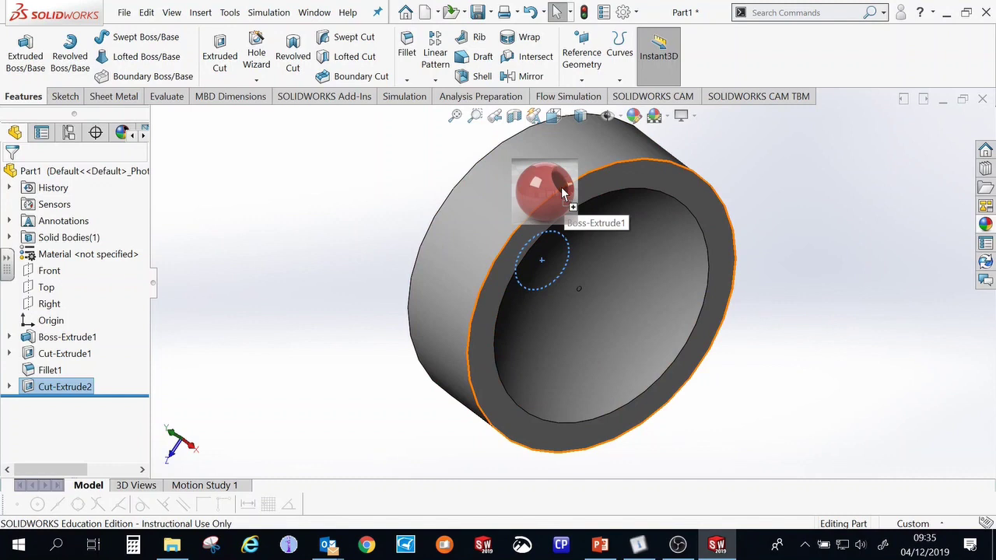
drag(564, 195, 564, 193)
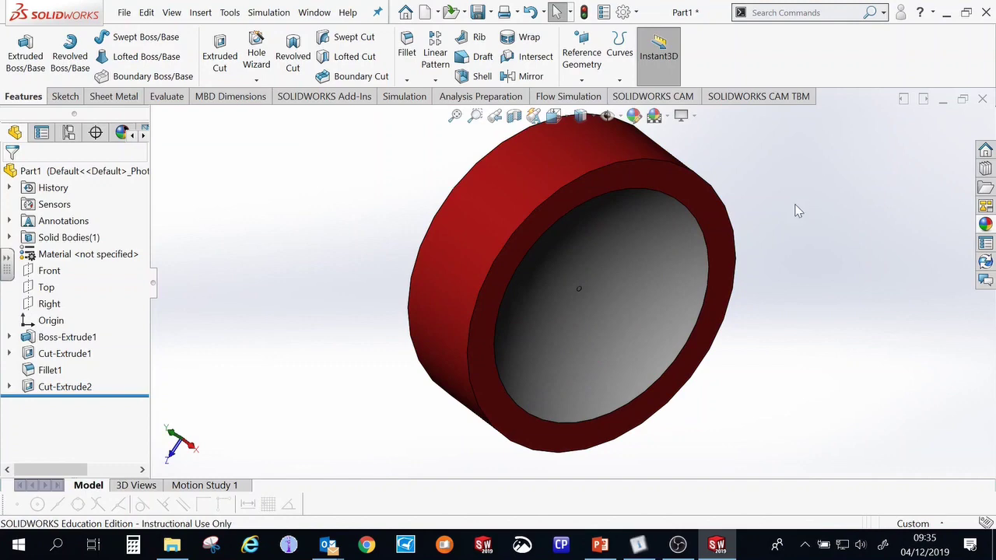
Drop white high gloss plastic onto the inner recess face only, choosing Face
middle_drag(773, 309, 700, 262)
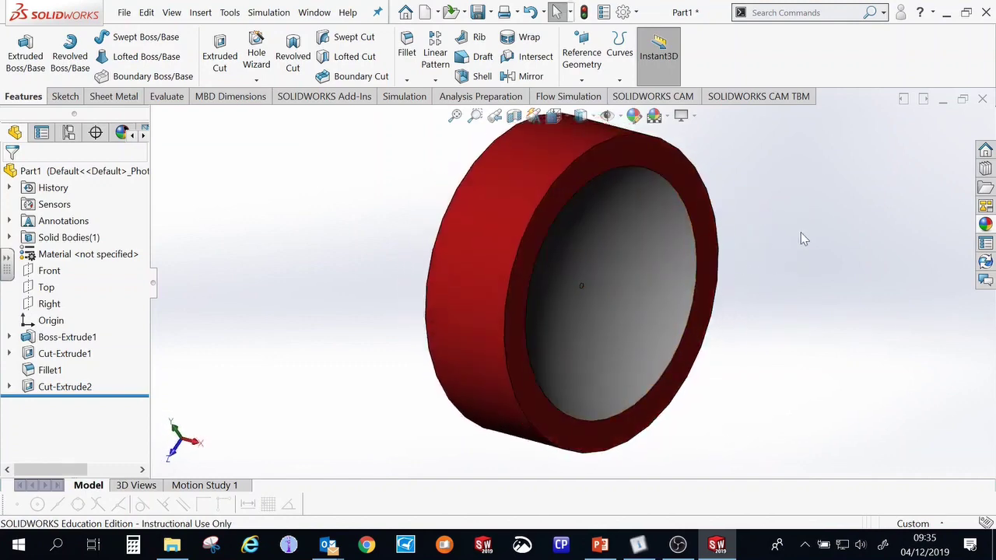
click(985, 224)
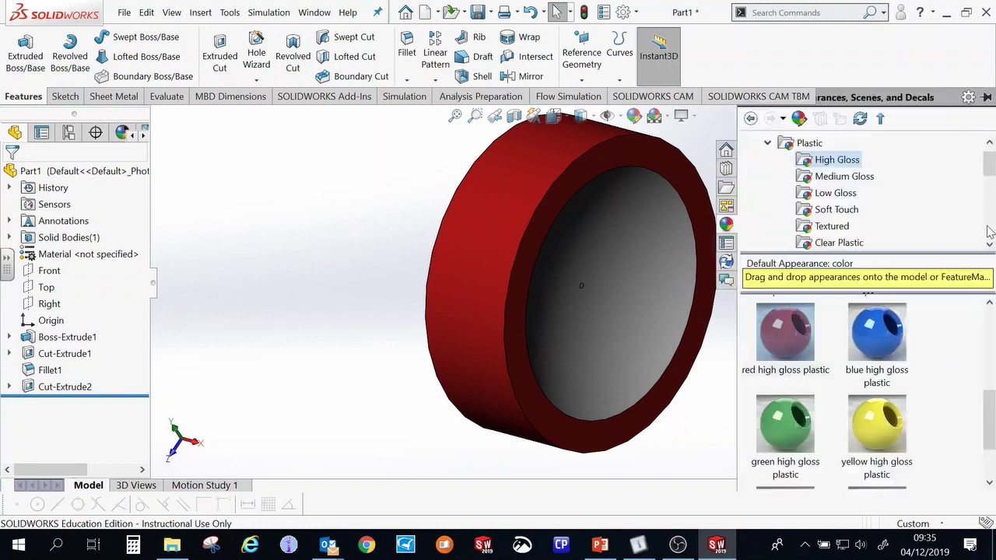
scroll(990, 381, up, 1)
scroll(989, 381, up, 2)
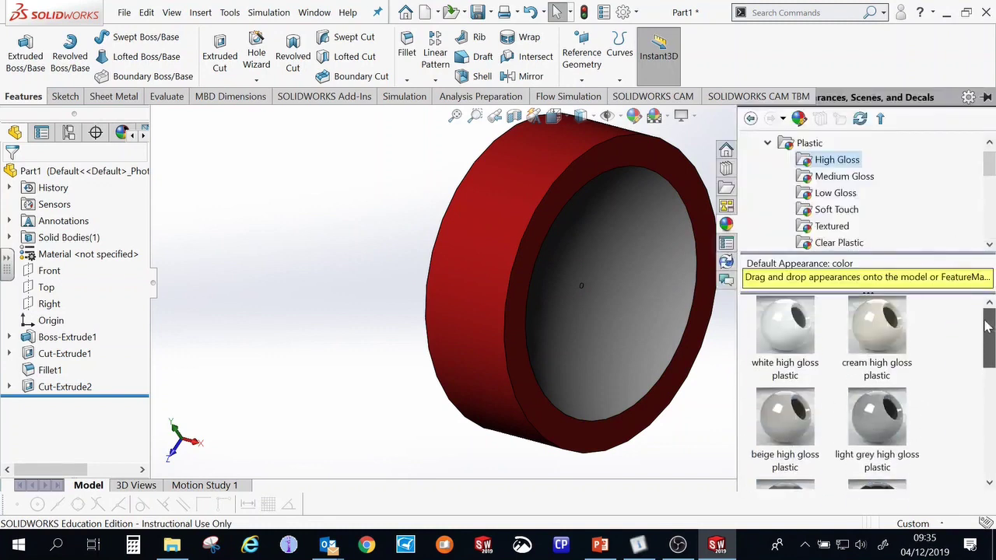
drag(780, 335, 651, 278)
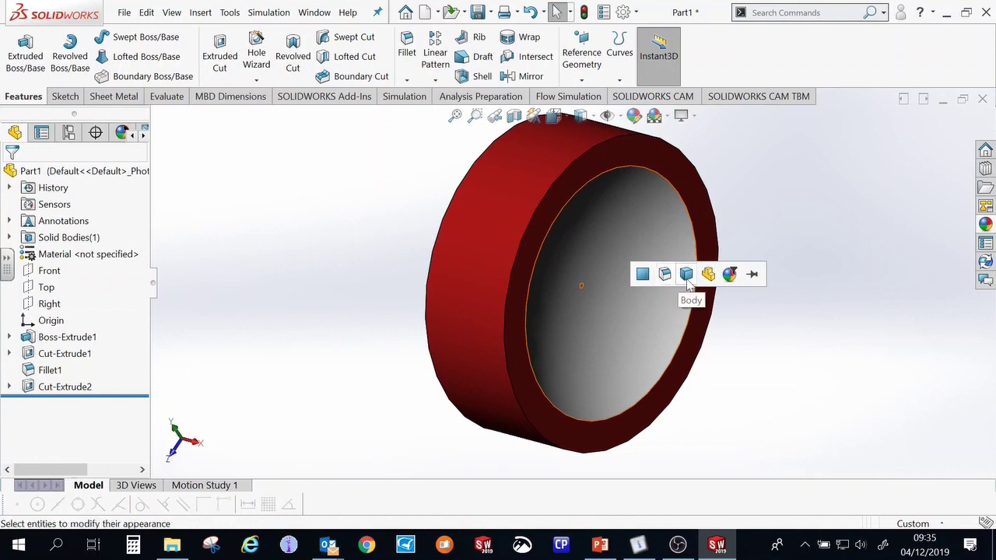
click(644, 276)
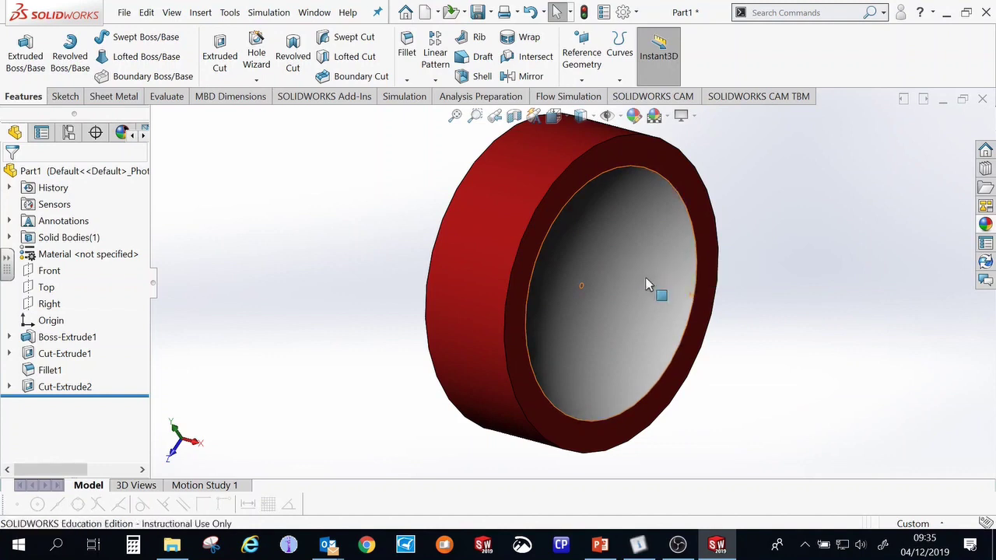
click(986, 225)
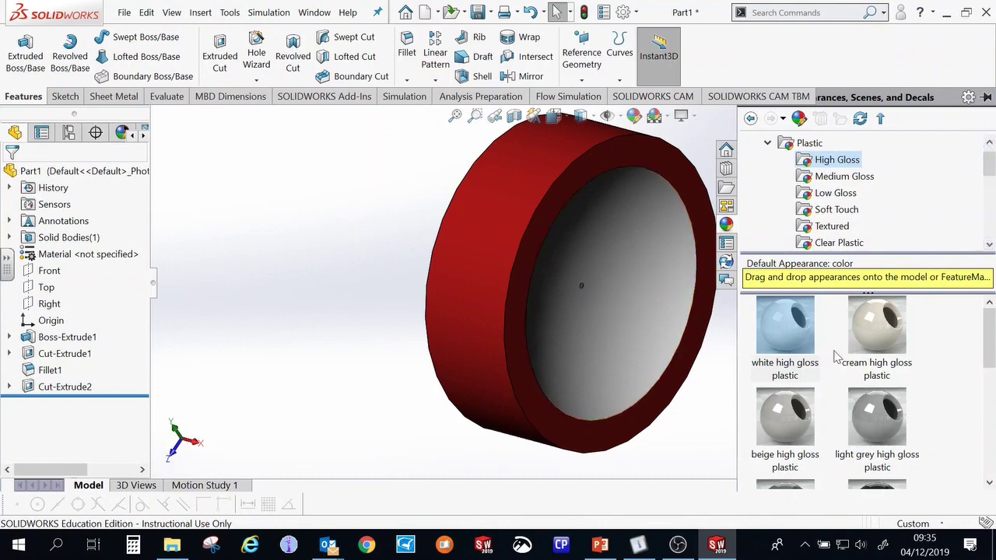
scroll(606, 292, down, 6)
drag(804, 340, 559, 288)
drag(782, 325, 576, 294)
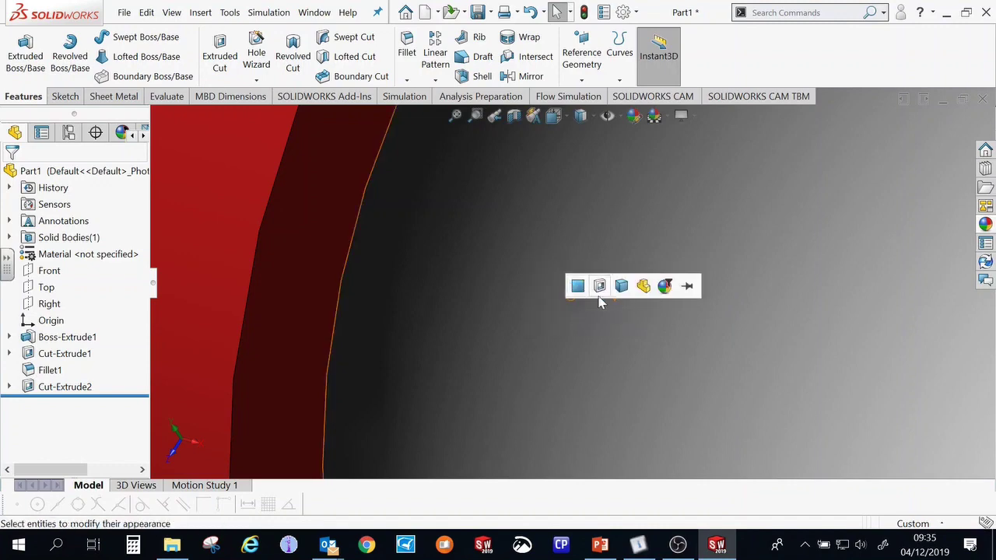
click(578, 292)
scroll(632, 289, up, 6)
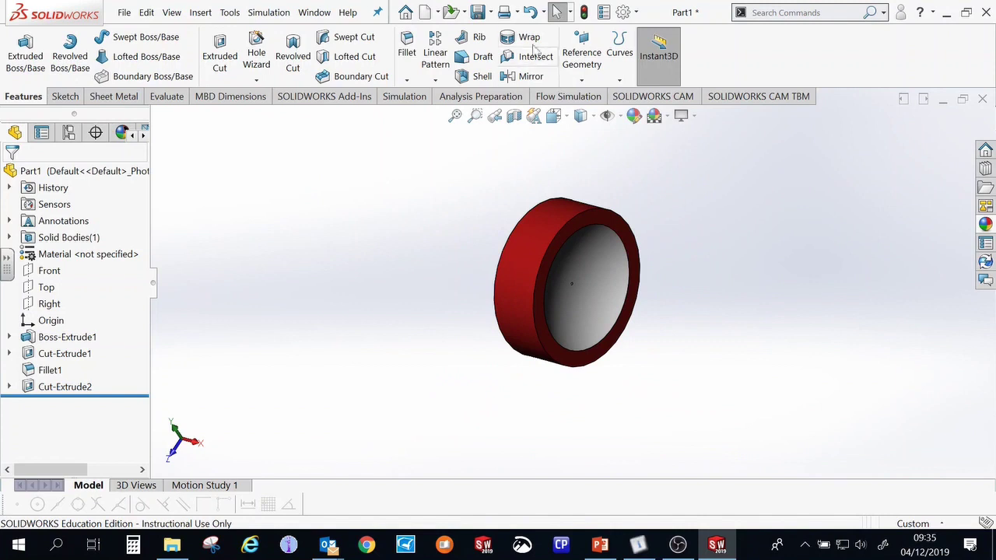
Start saving the finished red-and-white wheel part, Part1, to the car folder
click(477, 12)
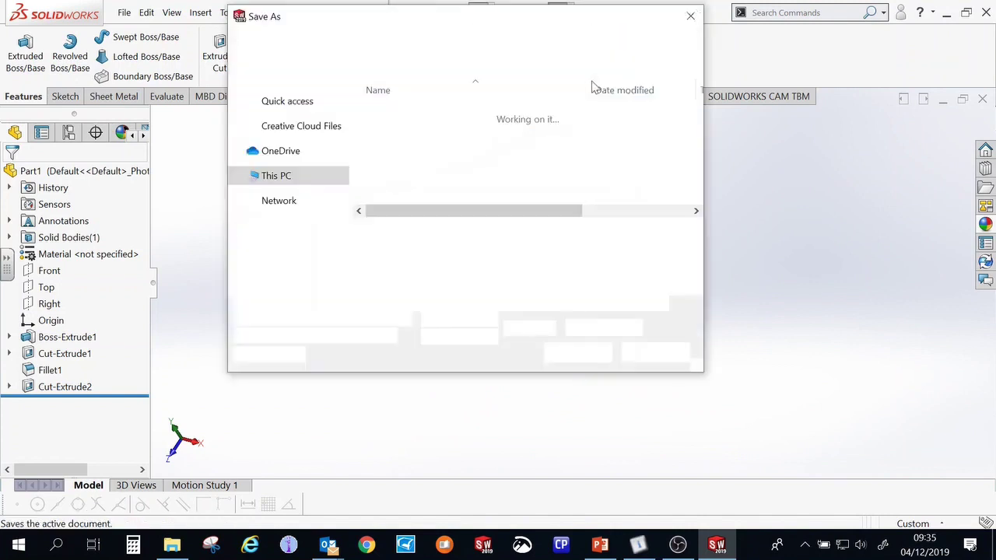